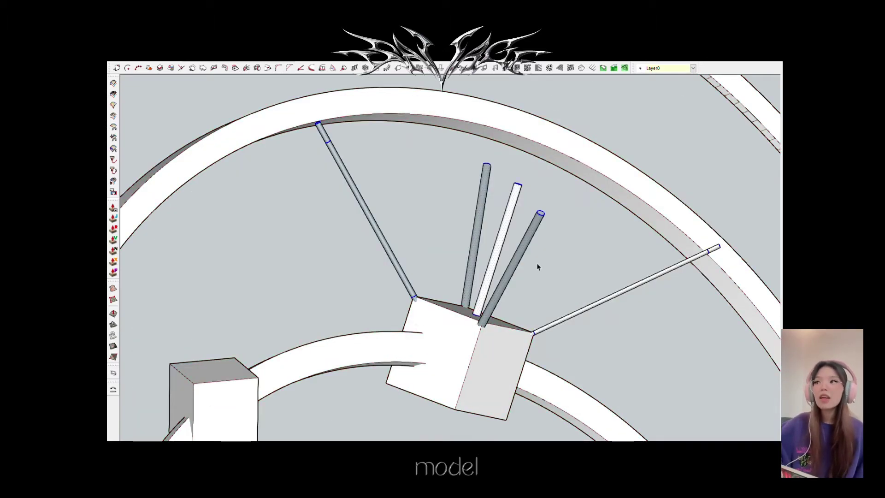
Finish the outer ends of the five cylindrical spikes rising from the cube's upper corners and top centre.
{"action": "left_click", "coordinate": [537, 241]}
{"action": "double_click", "coordinate": [518, 256]}
{"action": "left_click", "coordinate": [445, 199]}
{"action": "mouse_move", "coordinate": [445, 199]}
{"action": "middle_mouse_down"}
{"action": "mouse_move", "coordinate": [632, 125]}
{"action": "mouse_move", "coordinate": [562, 256]}
{"action": "mouse_move", "coordinate": [704, 159]}
{"action": "mouse_move", "coordinate": [616, 292]}
{"action": "mouse_move", "coordinate": [659, 209]}
{"action": "middle_mouse_up"}
{"action": "scroll", "coordinate": [655, 310], "scroll_direction": "up", "scroll_amount": 5}
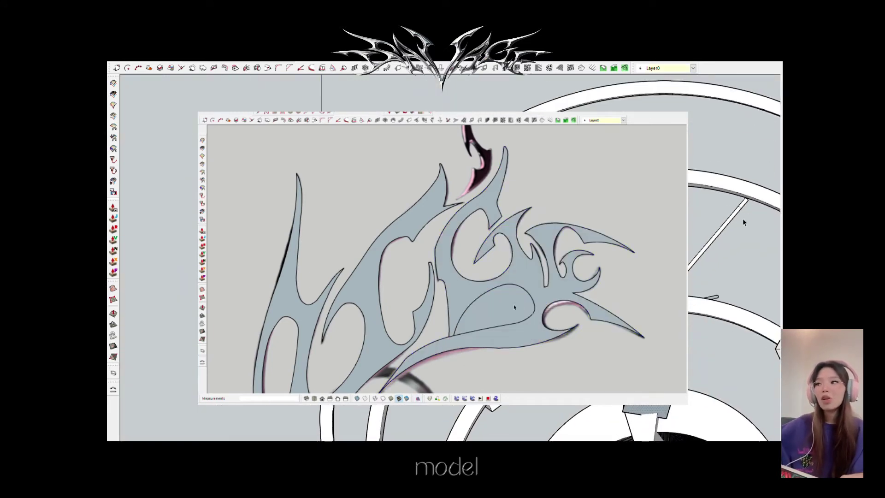
{"action": "scroll", "coordinate": [768, 244], "scroll_direction": "up", "scroll_amount": 5}
{"action": "mouse_move", "coordinate": [768, 245]}
{"action": "middle_mouse_down"}
{"action": "mouse_move", "coordinate": [737, 181]}
{"action": "mouse_move", "coordinate": [733, 200]}
{"action": "middle_mouse_up"}
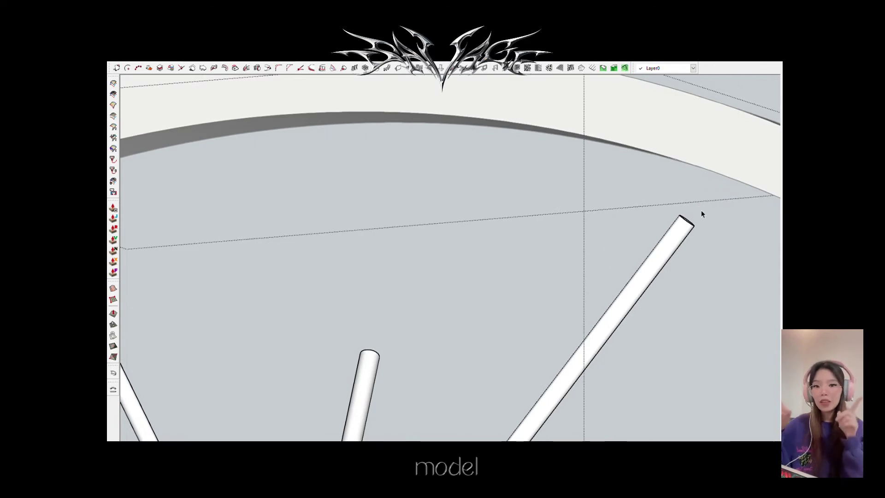
Draw lines running diagonally outward from the lower corners of the top cube as paths for more spikes.
{"action": "scroll", "coordinate": [701, 213], "scroll_direction": "down", "scroll_amount": 6}
{"action": "mouse_move", "coordinate": [587, 426]}
{"action": "middle_mouse_down"}
{"action": "mouse_move", "coordinate": [695, 333]}
{"action": "mouse_move", "coordinate": [592, 426]}
{"action": "middle_mouse_up"}
{"action": "left_click_drag", "start_coordinate": [592, 427], "coordinate": [632, 426]}
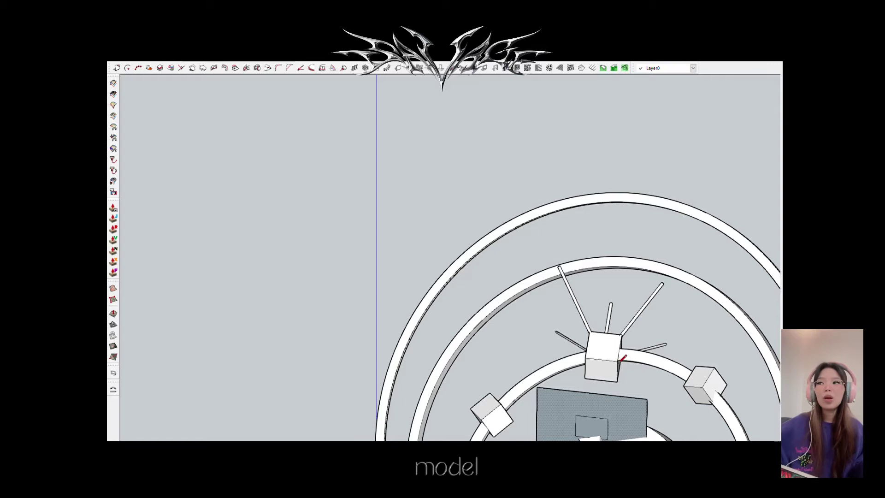
{"action": "mouse_move", "coordinate": [617, 340]}
{"action": "middle_mouse_down"}
{"action": "mouse_move", "coordinate": [737, 392]}
{"action": "mouse_move", "coordinate": [562, 361]}
{"action": "mouse_move", "coordinate": [458, 361]}
{"action": "mouse_move", "coordinate": [521, 368]}
{"action": "middle_mouse_up"}
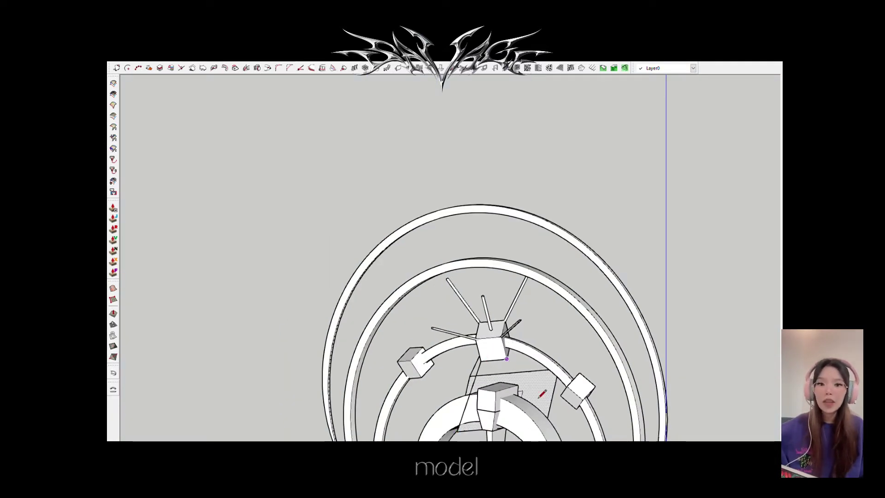
{"action": "scroll", "coordinate": [480, 405], "scroll_direction": "up", "scroll_amount": 5}
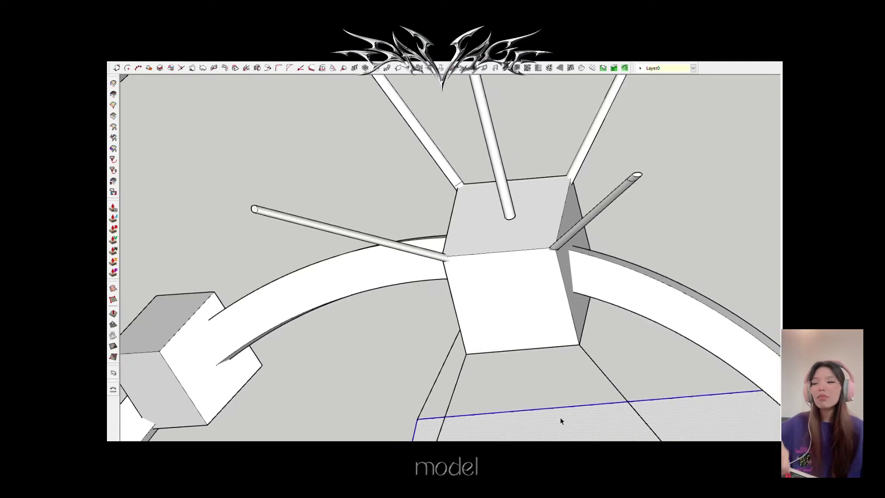
Thicken the flat slab below the cube with Push/Pull and draw small circles at the ends of the lower path lines.
{"action": "middle_click_drag", "start_coordinate": [528, 391], "coordinate": [438, 426]}
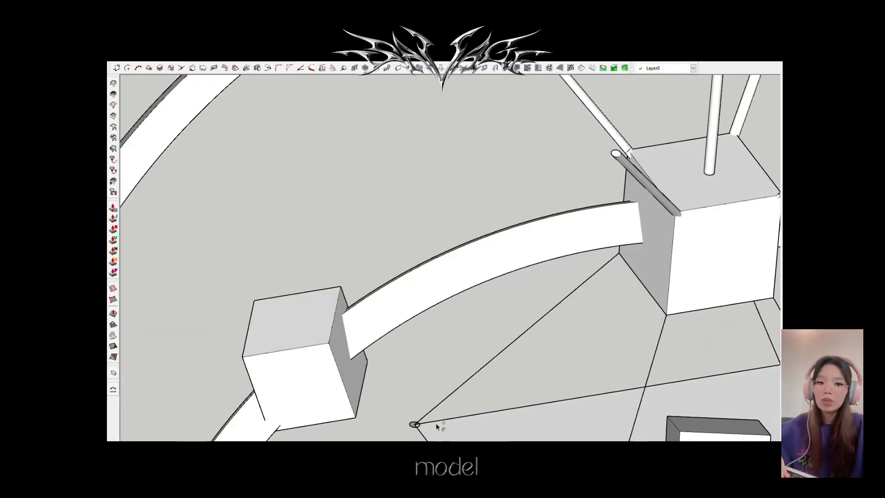
{"action": "scroll", "coordinate": [539, 373], "scroll_direction": "down", "scroll_amount": 5}
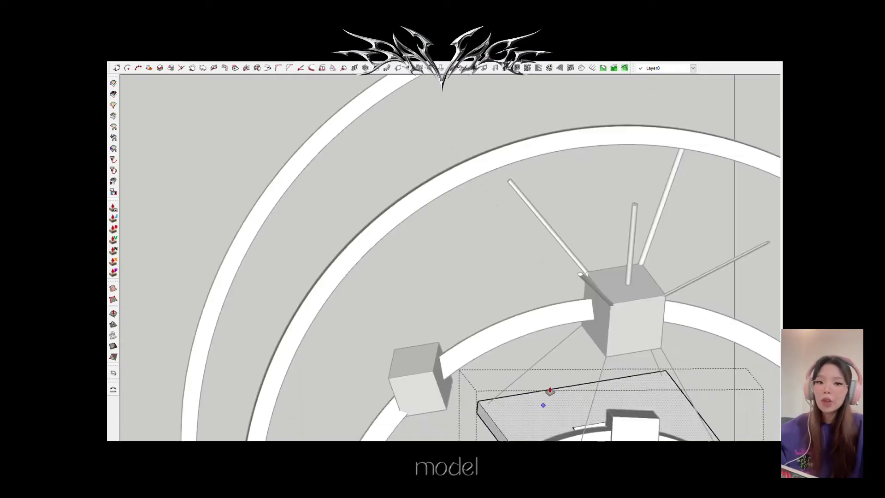
{"action": "left_click_drag", "start_coordinate": [550, 390], "coordinate": [556, 375]}
{"action": "key", "text": "c"}
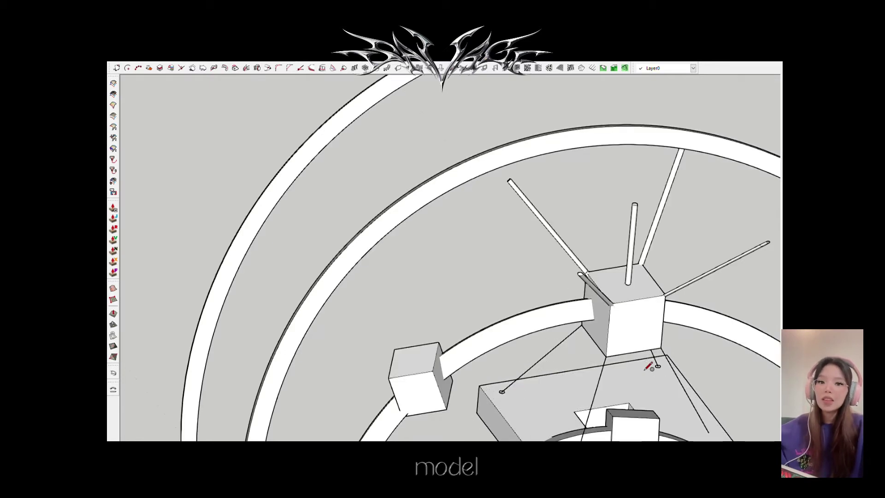
Sweep the small circles along their path lines to form cylindrical spikes on the cube's lower corners.
{"action": "scroll", "coordinate": [648, 367], "scroll_direction": "down", "scroll_amount": 5}
{"action": "scroll", "coordinate": [630, 419], "scroll_direction": "up", "scroll_amount": 5}
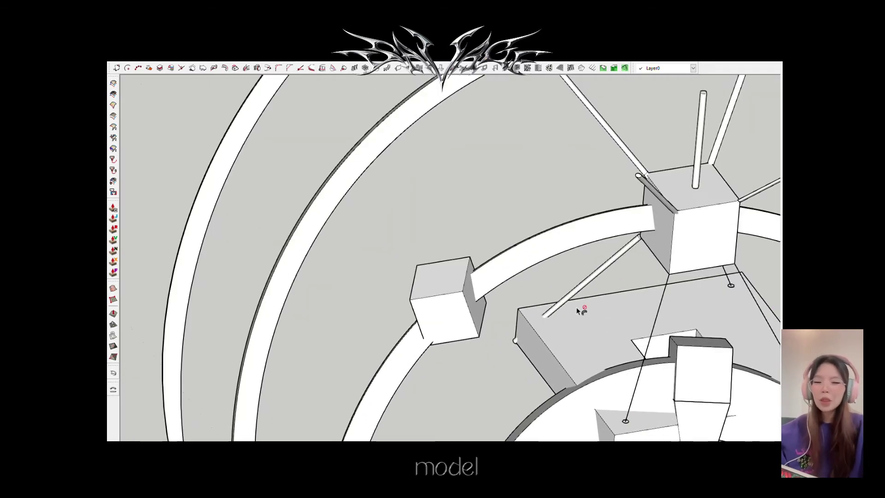
{"action": "scroll", "coordinate": [733, 286], "scroll_direction": "down", "scroll_amount": 4}
{"action": "scroll", "coordinate": [664, 300], "scroll_direction": "up", "scroll_amount": 4}
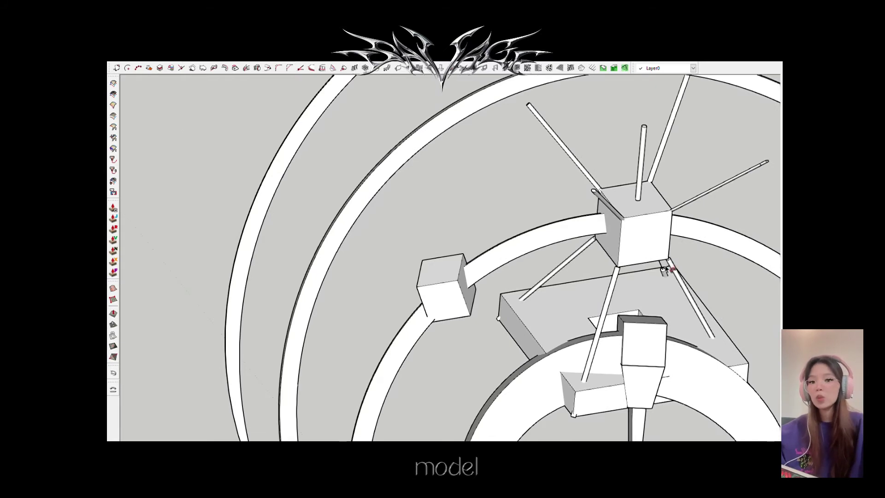
{"action": "middle_click_drag", "start_coordinate": [630, 279], "coordinate": [568, 269]}
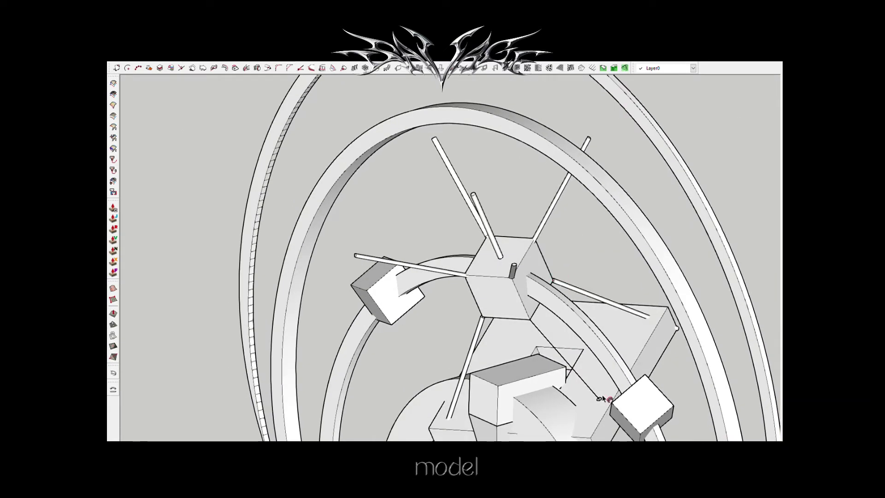
{"action": "mouse_move", "coordinate": [576, 367]}
{"action": "middle_mouse_down"}
{"action": "mouse_move", "coordinate": [601, 336]}
{"action": "mouse_move", "coordinate": [590, 350]}
{"action": "mouse_move", "coordinate": [575, 316]}
{"action": "mouse_move", "coordinate": [598, 366]}
{"action": "mouse_move", "coordinate": [490, 332]}
{"action": "mouse_move", "coordinate": [509, 292]}
{"action": "middle_mouse_up"}
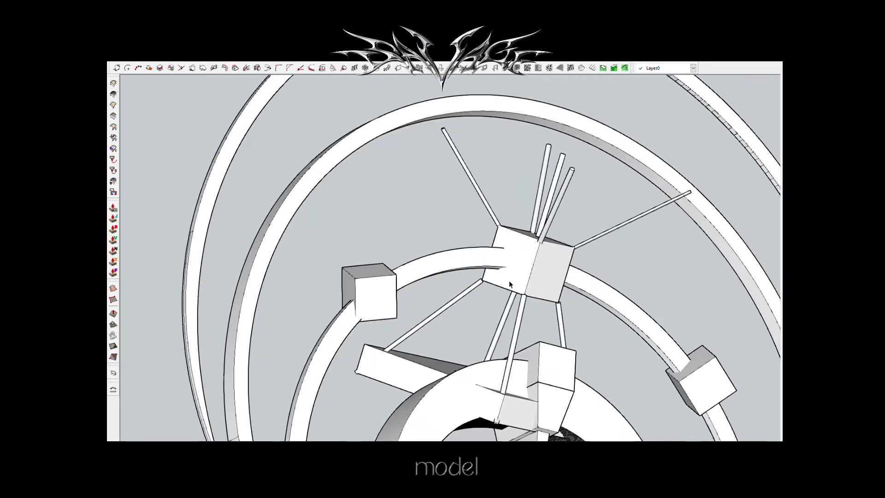
Shorten the spikes on the cube's lower corners and erase the leftover path lines protruding from their ends.
{"action": "mouse_move", "coordinate": [450, 346]}
{"action": "middle_mouse_down"}
{"action": "mouse_move", "coordinate": [480, 332]}
{"action": "mouse_move", "coordinate": [423, 298]}
{"action": "middle_mouse_up"}
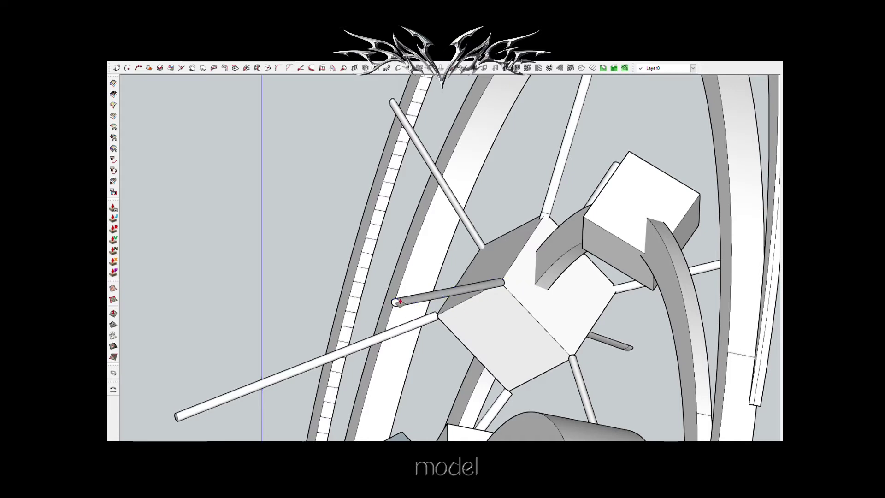
{"action": "left_click", "coordinate": [413, 299]}
{"action": "scroll", "coordinate": [410, 299], "scroll_direction": "up", "scroll_amount": 3}
{"action": "scroll", "coordinate": [415, 296], "scroll_direction": "up", "scroll_amount": 3}
{"action": "key", "text": "e"}
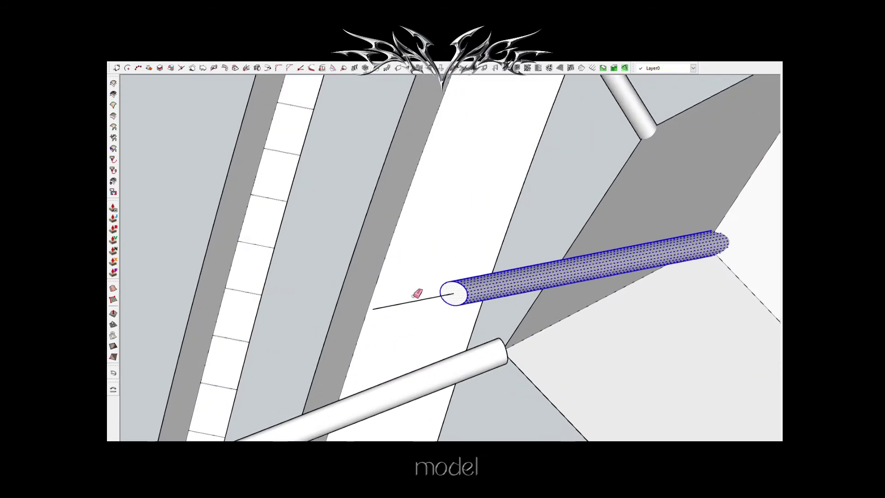
{"action": "scroll", "coordinate": [595, 248], "scroll_direction": "down", "scroll_amount": 5}
{"action": "scroll", "coordinate": [594, 249], "scroll_direction": "down", "scroll_amount": 2}
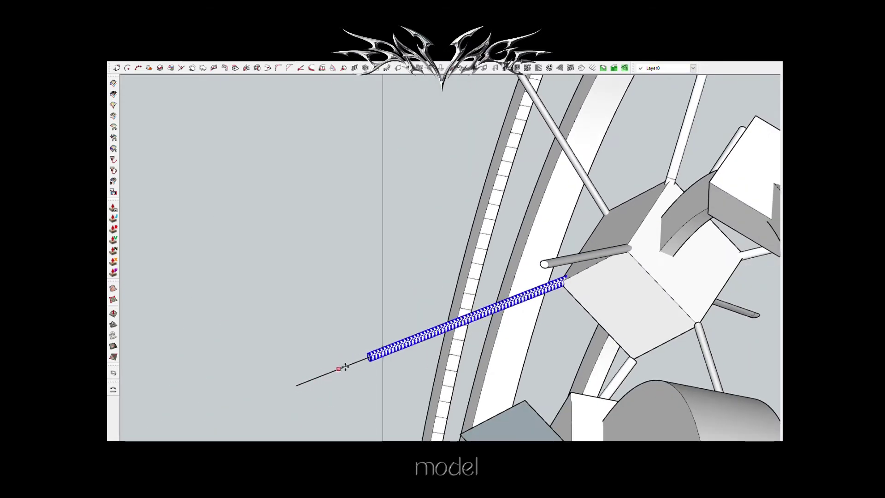
{"action": "scroll", "coordinate": [350, 364], "scroll_direction": "down", "scroll_amount": 5}
{"action": "mouse_move", "coordinate": [562, 287]}
{"action": "middle_mouse_down"}
{"action": "mouse_move", "coordinate": [543, 355]}
{"action": "mouse_move", "coordinate": [509, 358]}
{"action": "middle_mouse_up"}
{"action": "scroll", "coordinate": [503, 311], "scroll_direction": "up", "scroll_amount": 4}
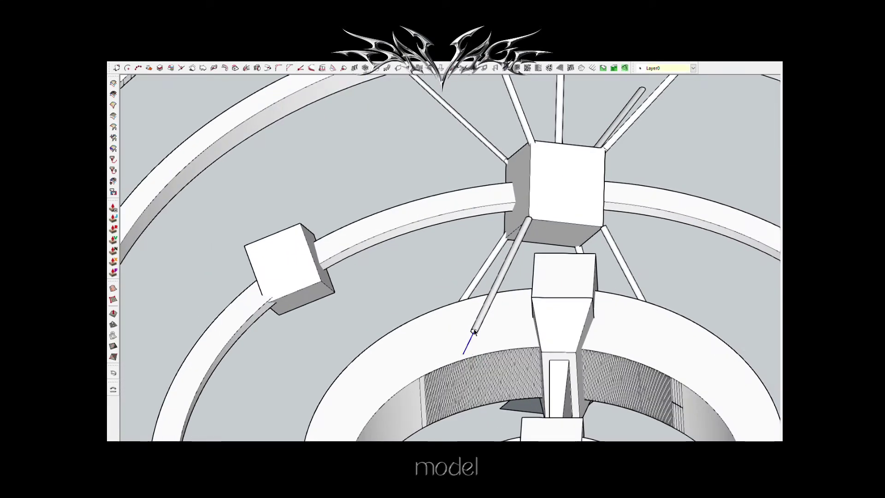
Rotate the spike on the cube's lower front corner about its base.
{"action": "mouse_move", "coordinate": [750, 217]}
{"action": "middle_mouse_down"}
{"action": "mouse_move", "coordinate": [578, 306]}
{"action": "mouse_move", "coordinate": [506, 282]}
{"action": "middle_mouse_up"}
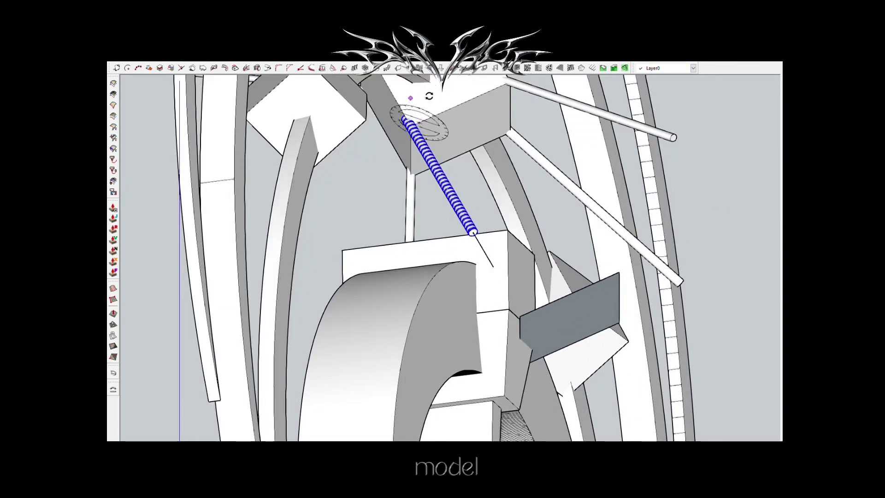
{"action": "mouse_move", "coordinate": [466, 203]}
{"action": "middle_mouse_down"}
{"action": "mouse_move", "coordinate": [673, 263]}
{"action": "mouse_move", "coordinate": [590, 160]}
{"action": "middle_mouse_up"}
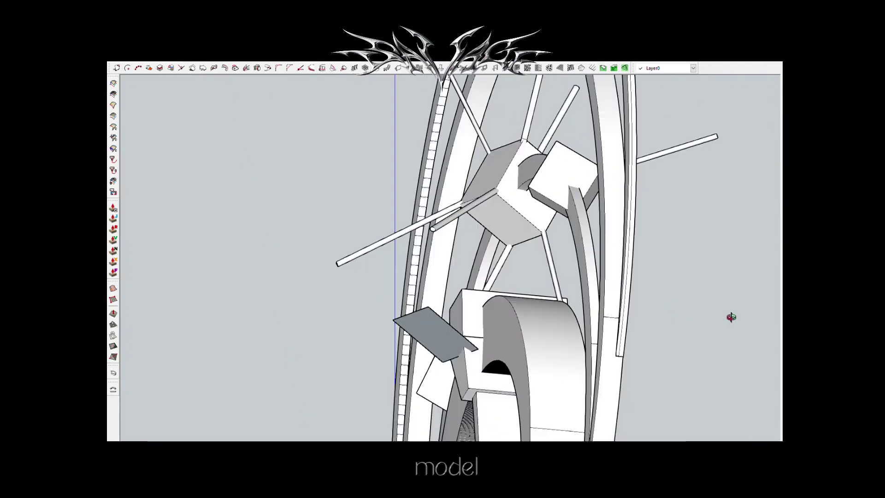
{"action": "middle_click_drag", "start_coordinate": [731, 316], "coordinate": [518, 316]}
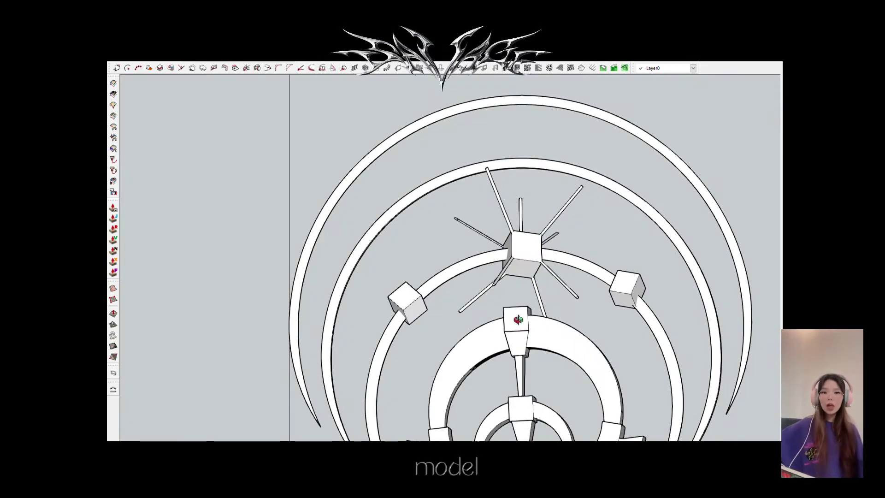
Group the top cube with its spikes and delete the two plain cubes on the sides of the ring.
{"action": "left_click", "coordinate": [561, 166]}
{"action": "left_click", "coordinate": [525, 246]}
{"action": "double_click", "coordinate": [525, 247]}
{"action": "left_click", "coordinate": [526, 246]}
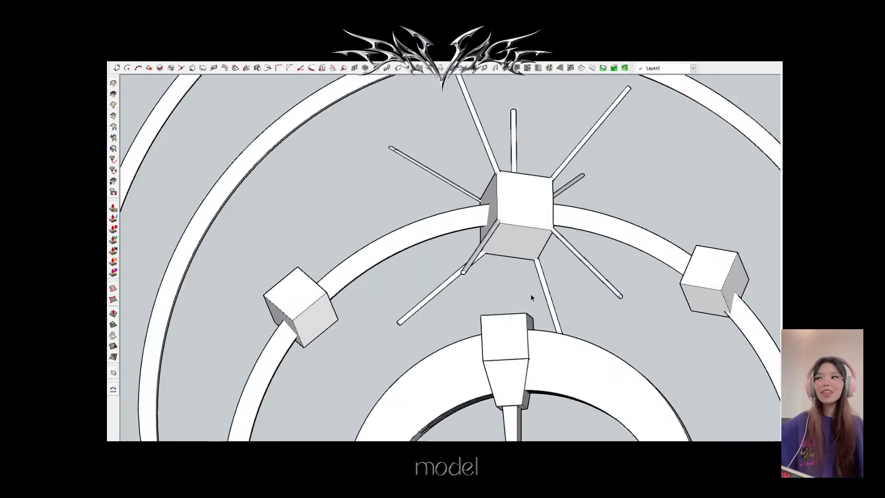
{"action": "scroll", "coordinate": [530, 294], "scroll_direction": "down", "scroll_amount": 3}
{"action": "scroll", "coordinate": [526, 241], "scroll_direction": "up", "scroll_amount": 5}
Try to place a copy of the spiked cube beside the original on the ring, rotated and scaled.
{"action": "left_click", "coordinate": [526, 240], "text": "ctrl"}
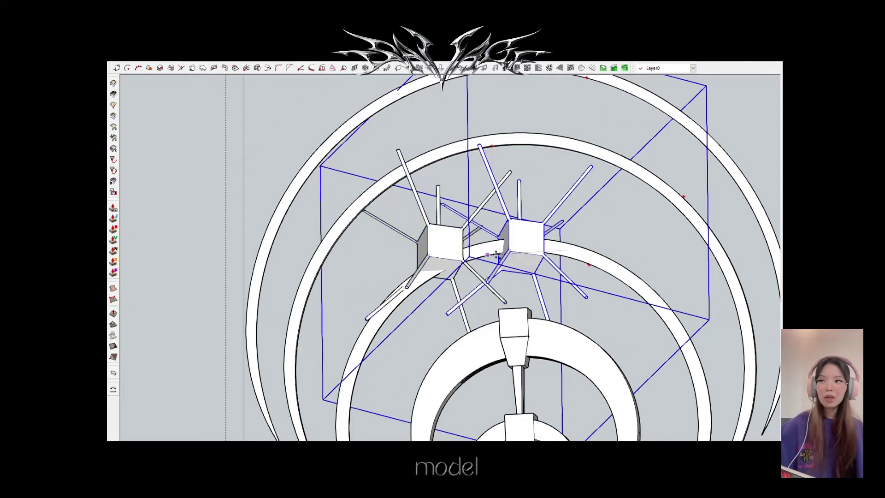
{"action": "left_click", "coordinate": [610, 239]}
{"action": "key", "text": "q"}
{"action": "left_click", "coordinate": [452, 345]}
{"action": "left_click", "coordinate": [489, 357]}
{"action": "left_click", "coordinate": [483, 312]}
{"action": "key", "text": "s"}
{"action": "left_click_drag", "start_coordinate": [267, 103], "coordinate": [332, 233]}
{"action": "key", "text": "m"}
Add a vertical spike below the front of the cube inside the spiked cube group.
{"action": "mouse_move", "coordinate": [385, 302]}
{"action": "middle_mouse_down"}
{"action": "mouse_move", "coordinate": [405, 350]}
{"action": "mouse_move", "coordinate": [408, 285]}
{"action": "mouse_move", "coordinate": [399, 281]}
{"action": "middle_mouse_up"}
{"action": "key", "text": "l"}
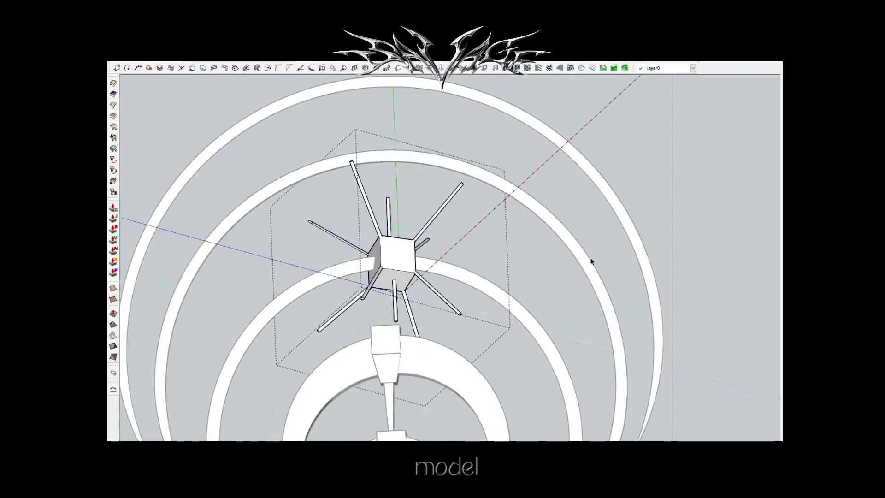
{"action": "left_click", "coordinate": [432, 166]}
Place a scaled-down copy of the spiked cube on the left side of the ring.
{"action": "left_click_drag", "start_coordinate": [411, 276], "coordinate": [170, 285]}
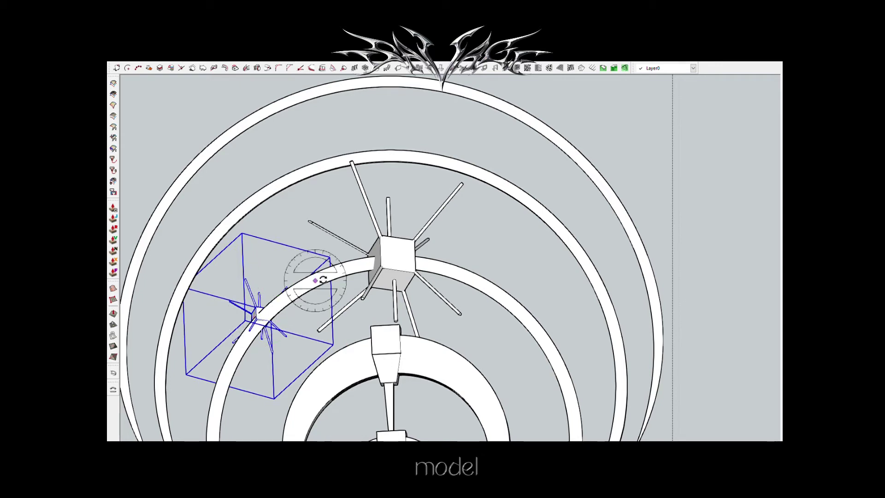
{"action": "key", "text": "m"}
{"action": "left_click", "coordinate": [300, 331]}
Rotate and resize the small spiked cube copy so it sits in line with the ring's curve.
{"action": "middle_click_drag", "start_coordinate": [248, 318], "coordinate": [312, 344]}
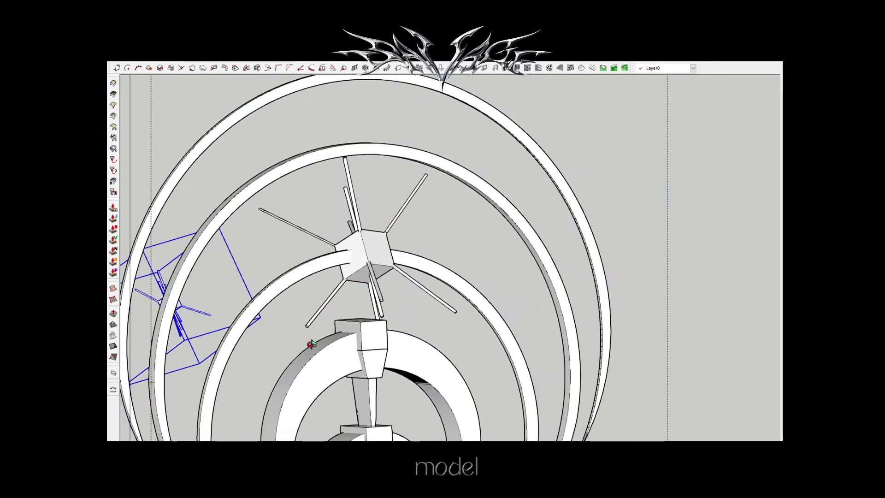
{"action": "left_click", "coordinate": [295, 269]}
{"action": "middle_click_drag", "start_coordinate": [295, 270], "coordinate": [436, 328]}
{"action": "scroll", "coordinate": [436, 329], "scroll_direction": "up", "scroll_amount": 3}
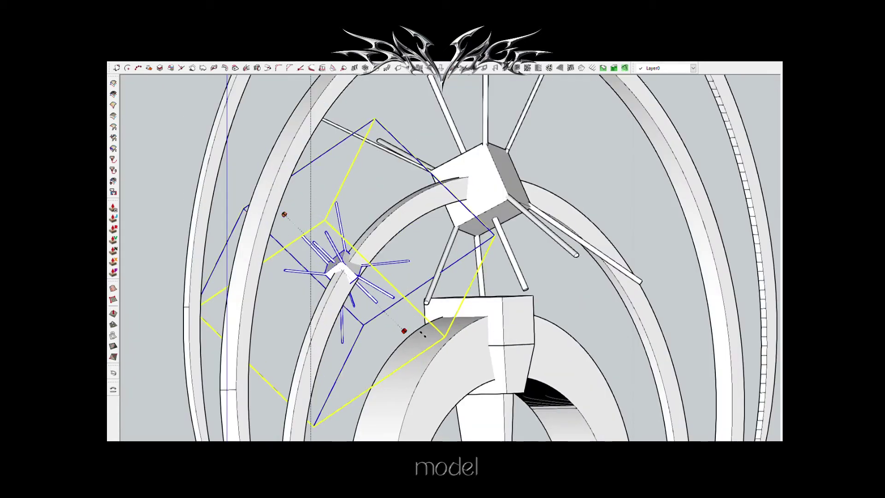
{"action": "scroll", "coordinate": [319, 423], "scroll_direction": "down", "scroll_amount": 3}
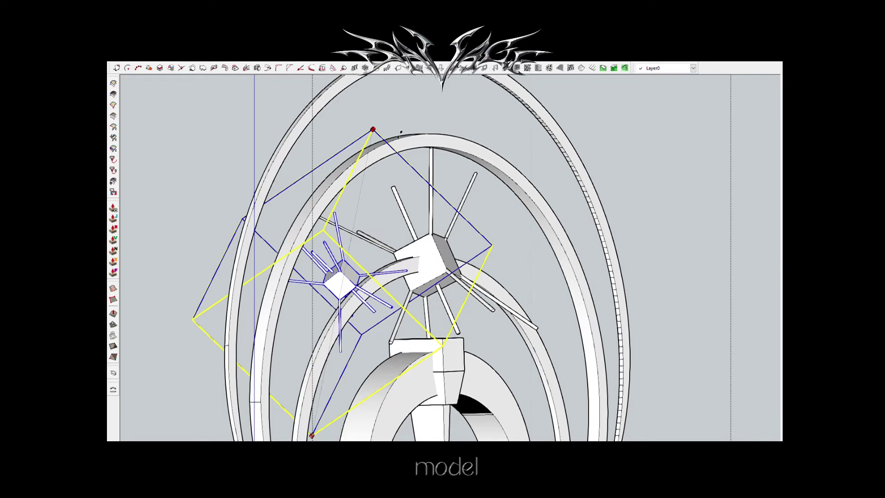
{"action": "middle_click_drag", "start_coordinate": [311, 435], "coordinate": [483, 284]}
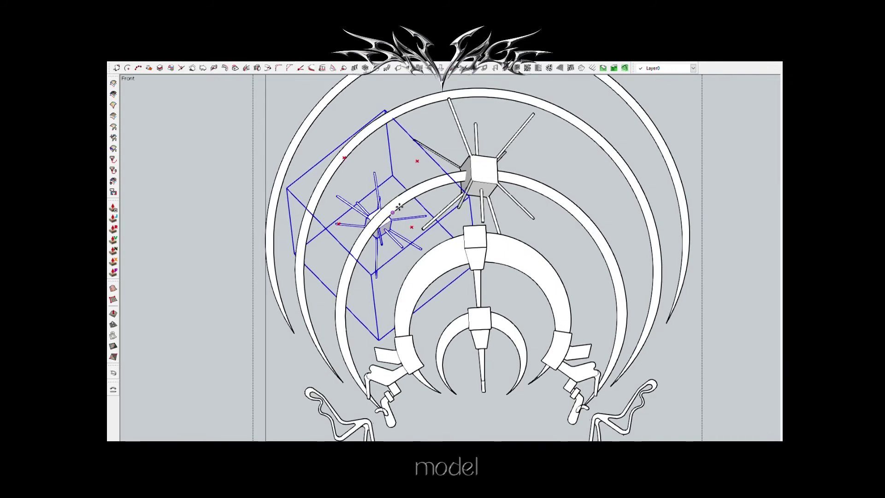
Move the small and central spiked cubes into alignment with the ring.
{"action": "key", "text": "m"}
{"action": "left_click_drag", "start_coordinate": [608, 225], "coordinate": [615, 208]}
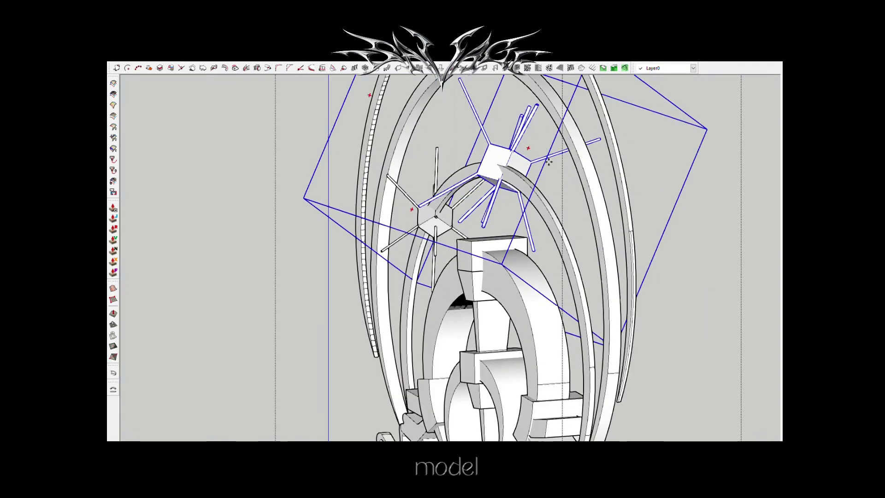
{"action": "left_click_drag", "start_coordinate": [530, 221], "coordinate": [512, 236]}
Copy the small spiked cube to the right side of the ring and select both side copies.
{"action": "middle_click_drag", "start_coordinate": [513, 236], "coordinate": [636, 216]}
{"action": "middle_click_drag", "start_coordinate": [562, 436], "coordinate": [556, 432]}
{"action": "key", "text": "F2"}
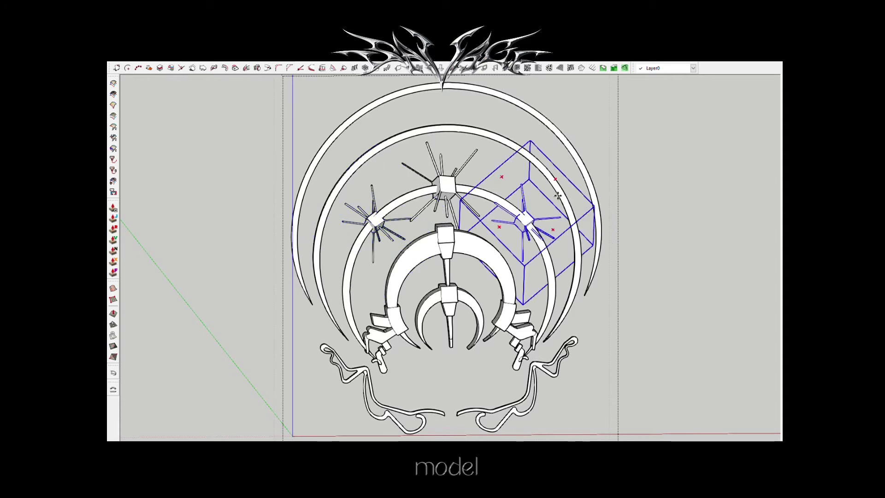
{"action": "middle_click_drag", "start_coordinate": [384, 223], "coordinate": [672, 308]}
{"action": "middle_click_drag", "start_coordinate": [511, 429], "coordinate": [449, 285]}
{"action": "scroll", "coordinate": [361, 192], "scroll_direction": "up", "scroll_amount": 5}
{"action": "scroll", "coordinate": [449, 285], "scroll_direction": "down", "scroll_amount": 10}
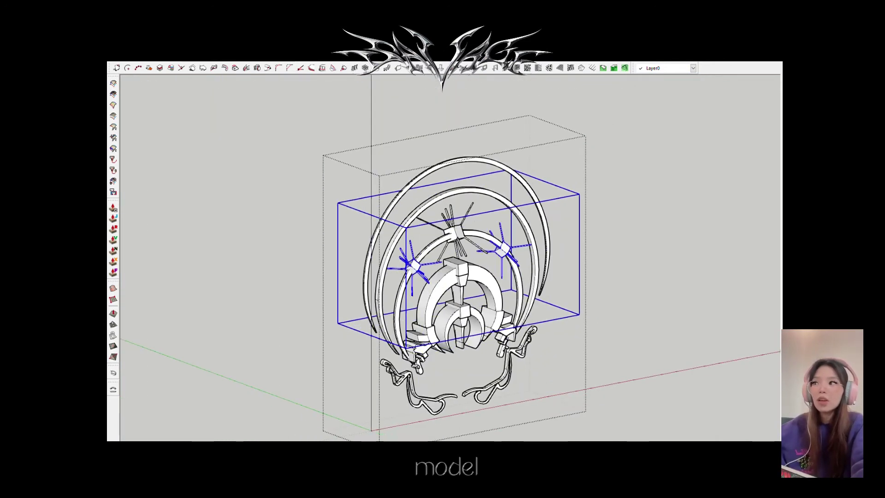
{"action": "middle_click_drag", "start_coordinate": [396, 435], "coordinate": [639, 235]}
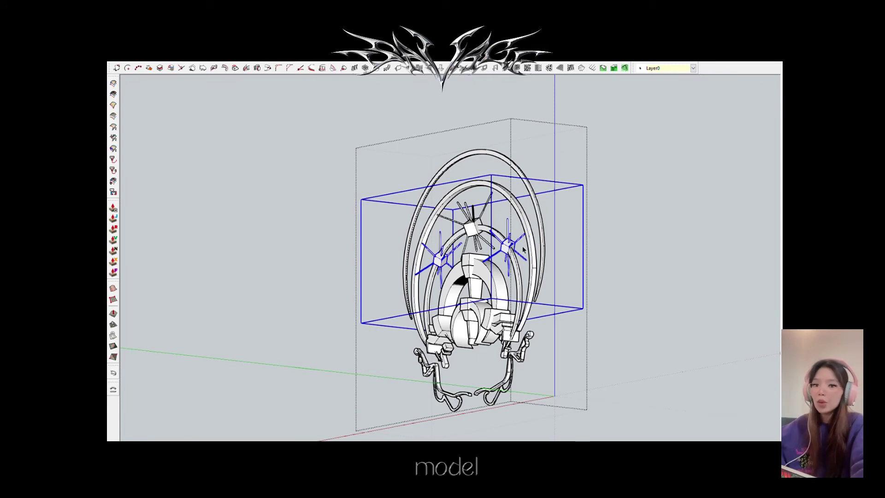
Rotate the right lower curved ornament about the vertical axis and select its left counterpart for scaling.
{"action": "left_click", "coordinate": [526, 344]}
{"action": "mouse_move", "coordinate": [588, 376]}
{"action": "middle_mouse_down"}
{"action": "mouse_move", "coordinate": [567, 323]}
{"action": "mouse_move", "coordinate": [586, 253]}
{"action": "mouse_move", "coordinate": [478, 355]}
{"action": "middle_mouse_up"}
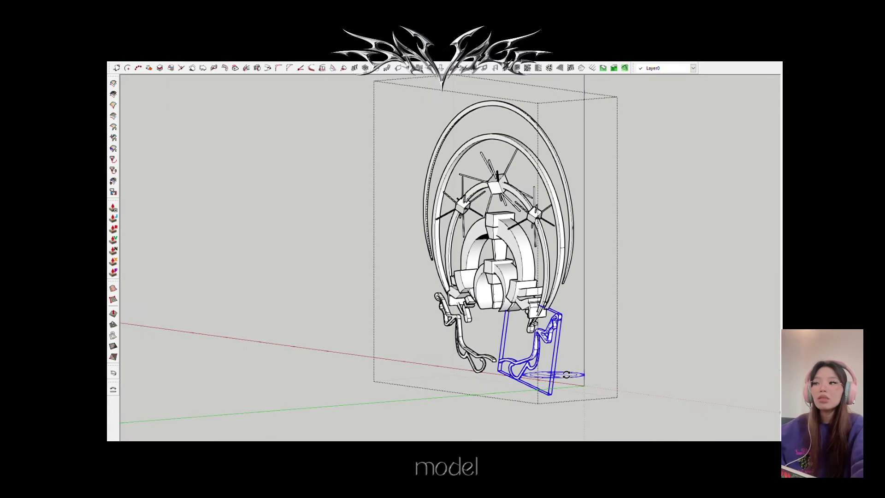
{"action": "left_click", "coordinate": [654, 394]}
{"action": "key", "text": "Escape"}
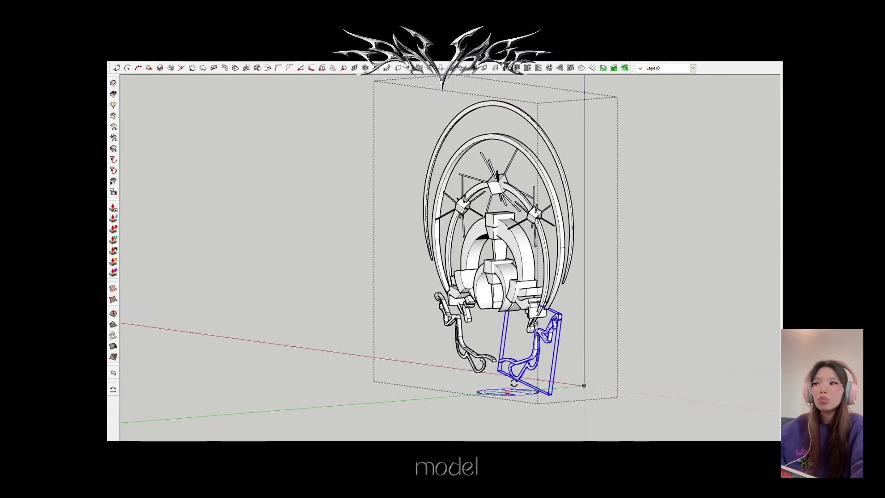
{"action": "key", "text": "Escape"}
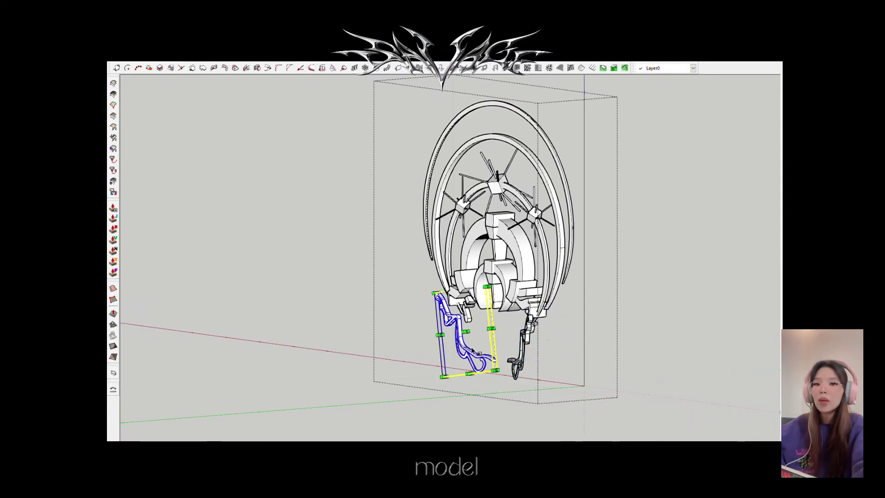
{"action": "middle_click_drag", "start_coordinate": [433, 340], "coordinate": [479, 392]}
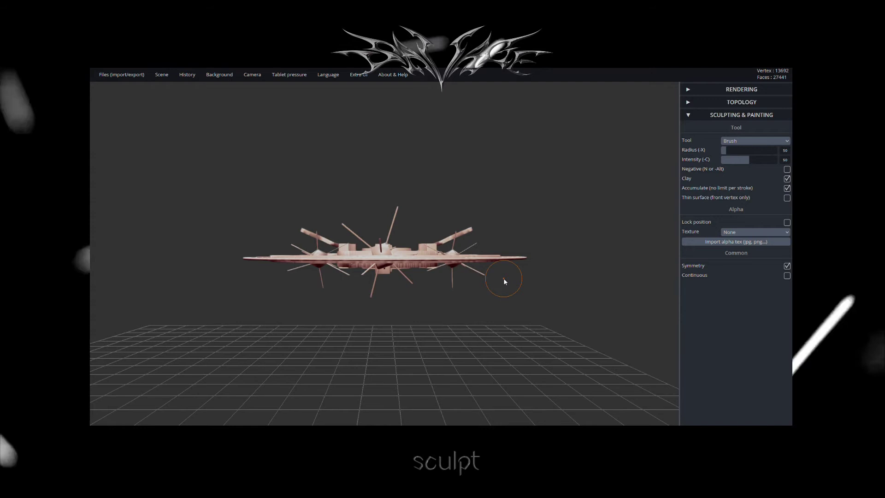
In SculptGL, turn the ring ornament to face the front and activate the Smooth tool for its surface.
{"action": "key", "text": "e"}
{"action": "left_click_drag", "start_coordinate": [503, 278], "coordinate": [413, 172]}
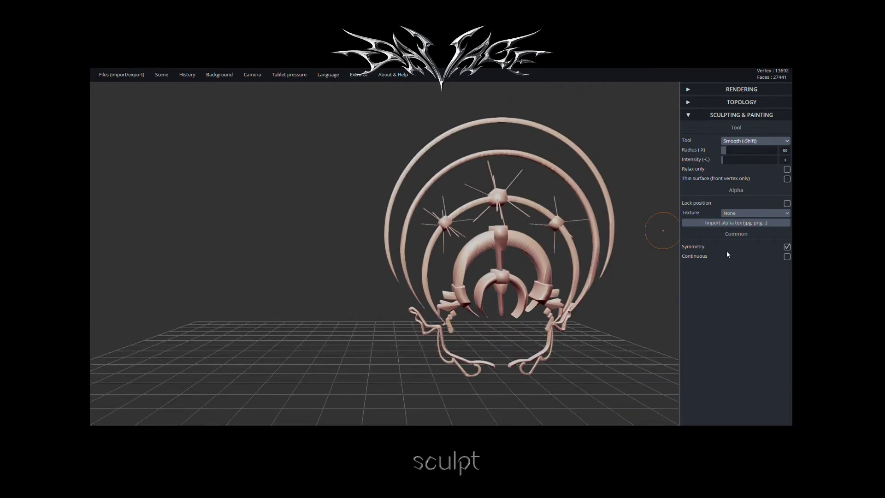
{"action": "key", "text": "shift"}
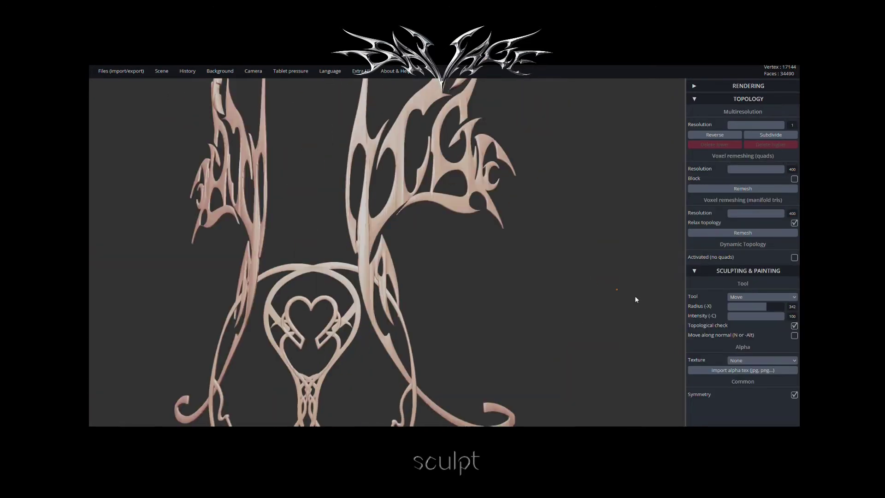
Reduce the Paint brush radius and colour the crown mesh with purple and magenta strokes.
{"action": "left_click_drag", "start_coordinate": [636, 298], "coordinate": [408, 369]}
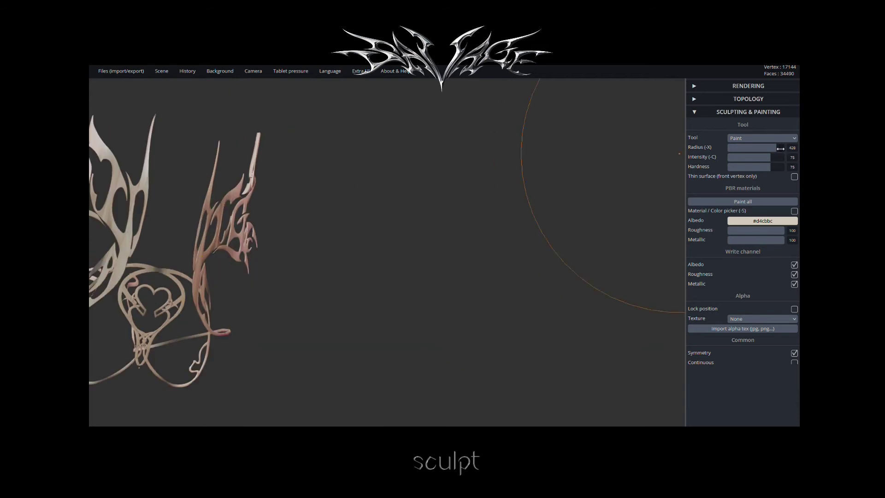
{"action": "mouse_move", "coordinate": [780, 148]}
{"action": "left_mouse_down"}
{"action": "mouse_move", "coordinate": [748, 148]}
{"action": "mouse_move", "coordinate": [763, 148]}
{"action": "left_mouse_up"}
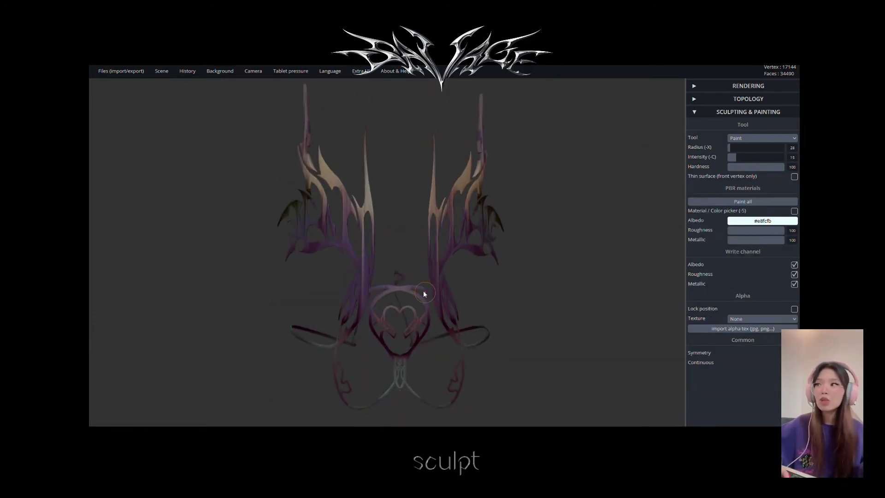
{"action": "mouse_move", "coordinate": [416, 205]}
{"action": "left_mouse_down"}
{"action": "mouse_move", "coordinate": [306, 227]}
{"action": "mouse_move", "coordinate": [367, 177]}
{"action": "mouse_move", "coordinate": [516, 253]}
{"action": "left_mouse_up"}
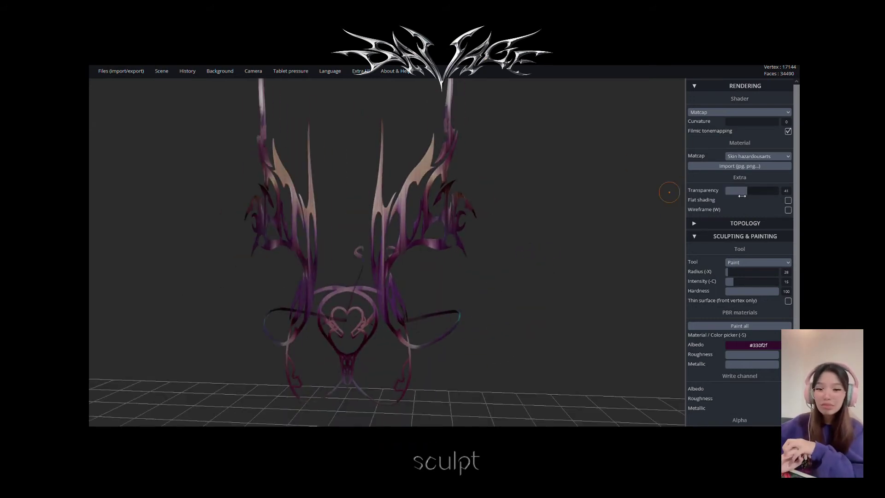
Preview the painted crown with flat shading on and off, and collapse the rendering settings.
{"action": "left_click", "coordinate": [788, 200]}
{"action": "left_click", "coordinate": [788, 200]}
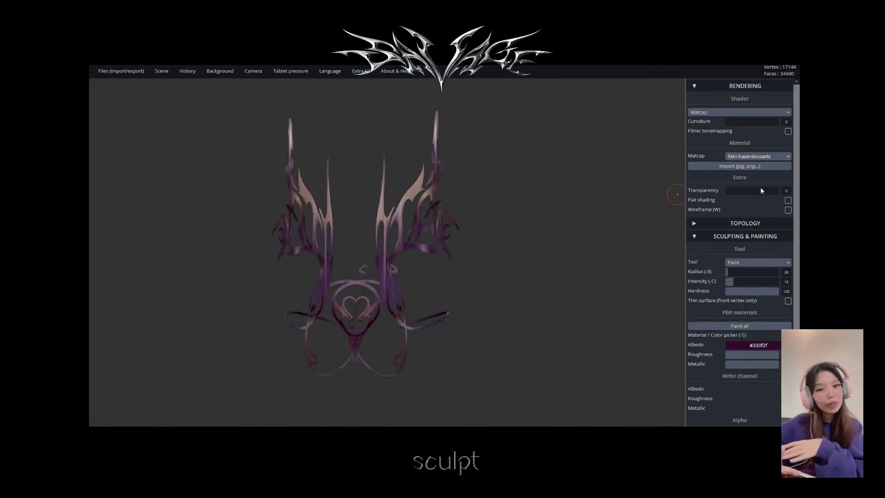
{"action": "left_click", "coordinate": [745, 86]}
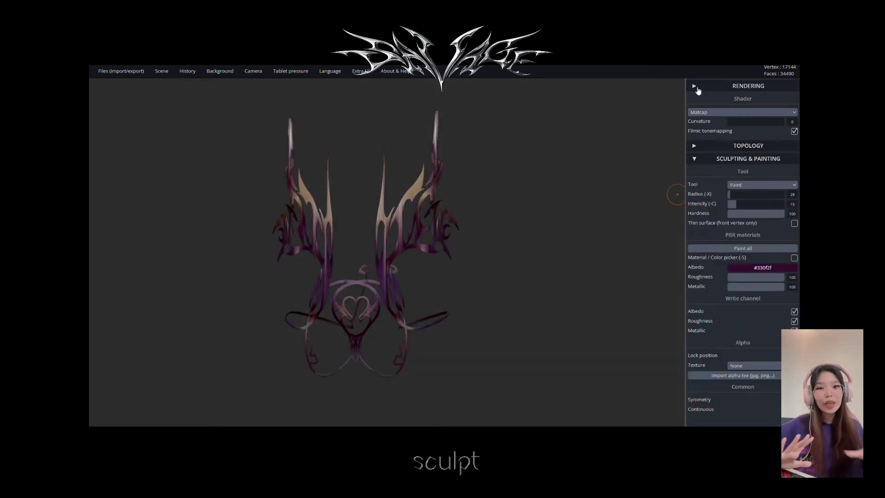
{"action": "left_click", "coordinate": [161, 70]}
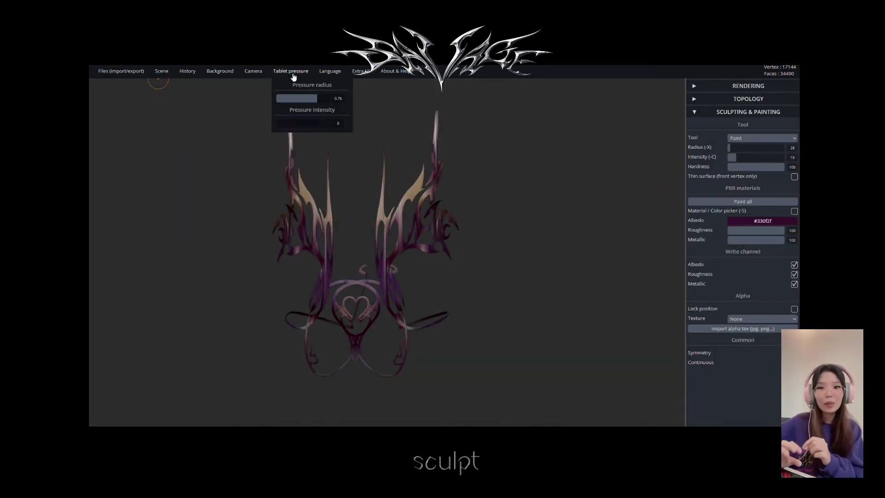
{"action": "mouse_move", "coordinate": [120, 71]}
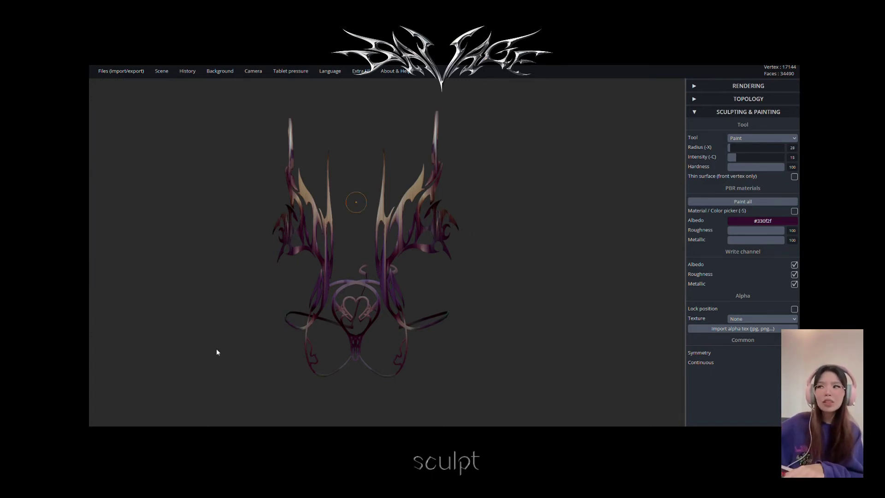
{"action": "left_click_drag", "start_coordinate": [462, 231], "coordinate": [543, 302]}
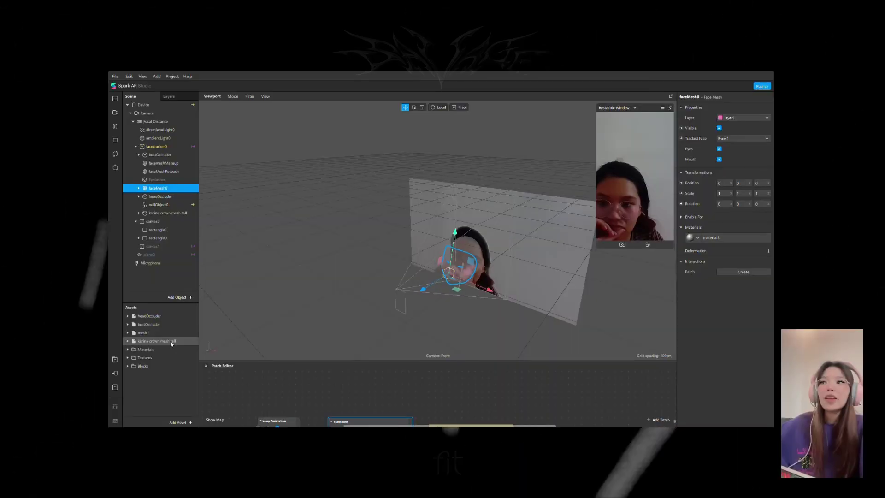
In Spark AR Studio, add the mesh 1 asset under the face tracker and delete that instance again.
{"action": "left_click_drag", "start_coordinate": [142, 332], "coordinate": [166, 217]}
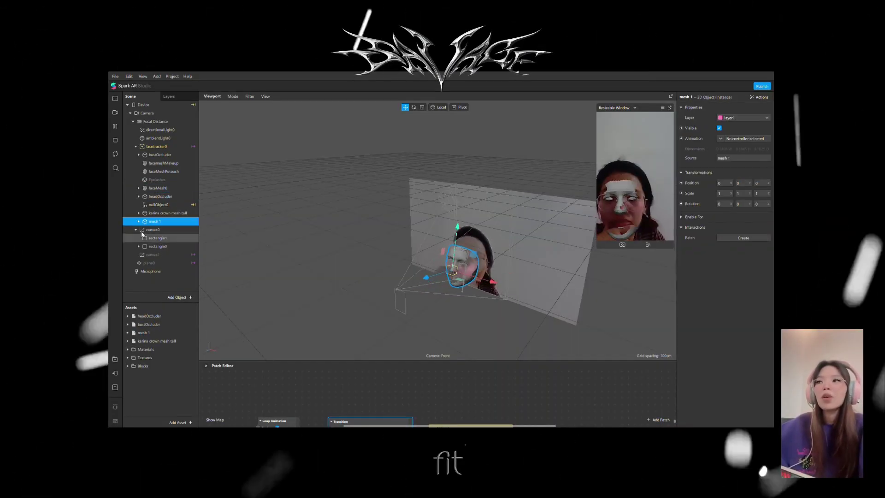
{"action": "key", "text": "Delete"}
Position the karina crown mesh tall over the face and deform its mesh_0 with morph object mesh 1 at 100.
{"action": "left_click", "coordinate": [138, 213]}
{"action": "left_click", "coordinate": [157, 221]}
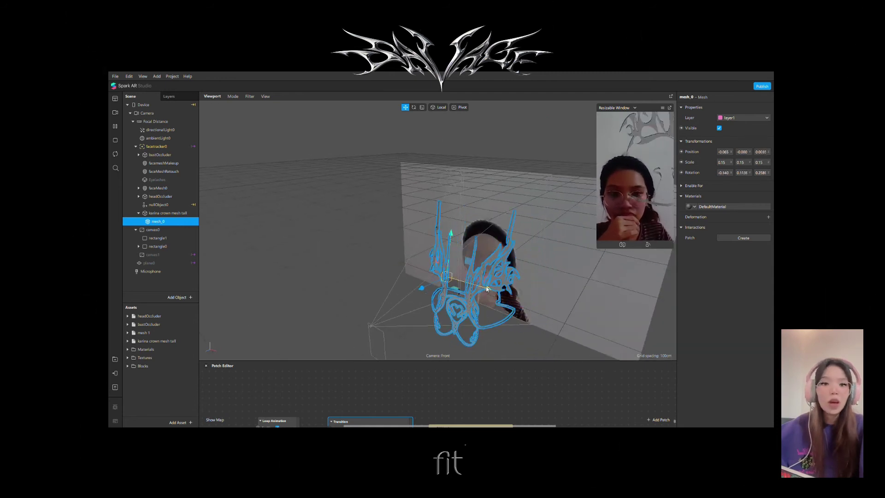
{"action": "left_click", "coordinate": [505, 278]}
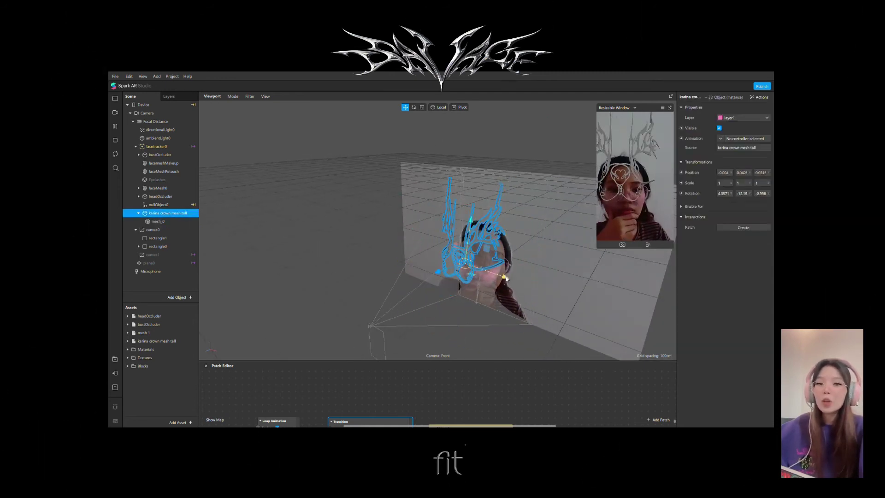
{"action": "key", "text": "Down"}
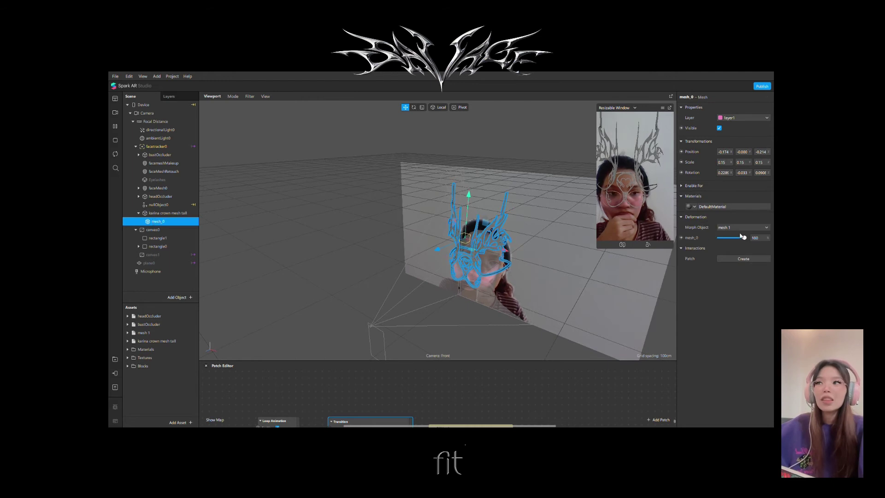
Scale the karina crown mesh tall object to 1.1 in X, 1.05 in Y and 1.2 in Z.
{"action": "key", "text": "Up"}
{"action": "left_click", "coordinate": [760, 183]}
{"action": "type", "text": "1.2"}
{"action": "left_click", "coordinate": [722, 182]}
{"action": "type", "text": "1.1"}
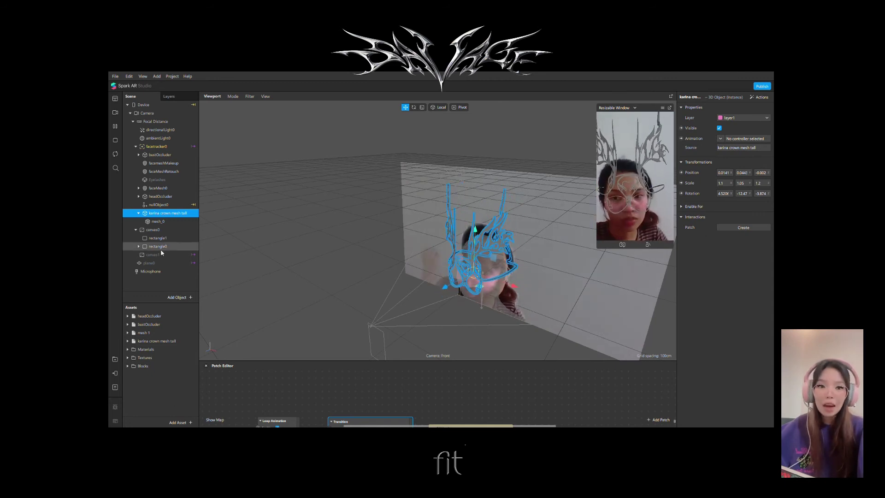
Assign DefaultMaterial1 to the crown's mesh_0 and adjust the material's specular smoothness.
{"action": "left_click", "coordinate": [156, 222]}
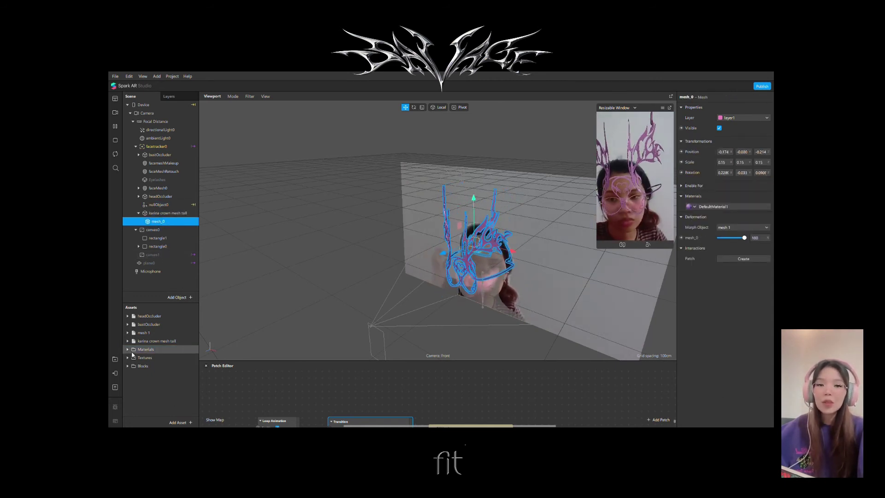
{"action": "left_click", "coordinate": [713, 207]}
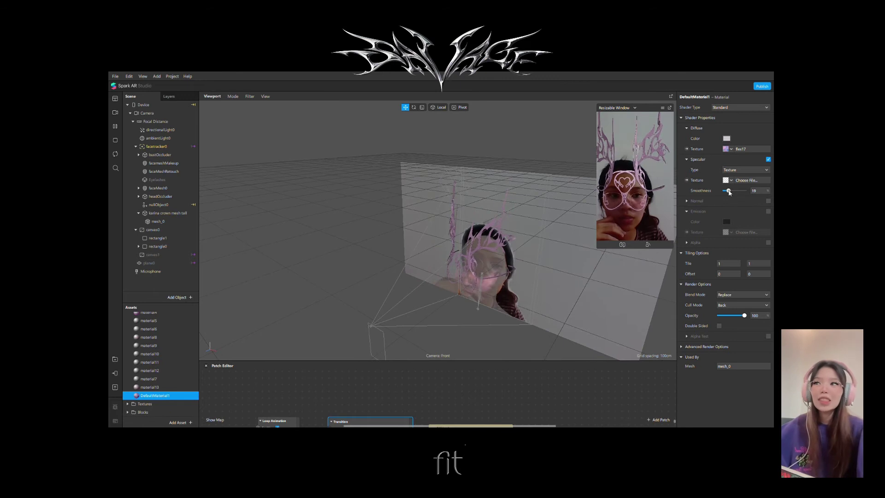
Send the effect to the Instagram account as an in-app preview.
{"action": "left_click", "coordinate": [116, 373]}
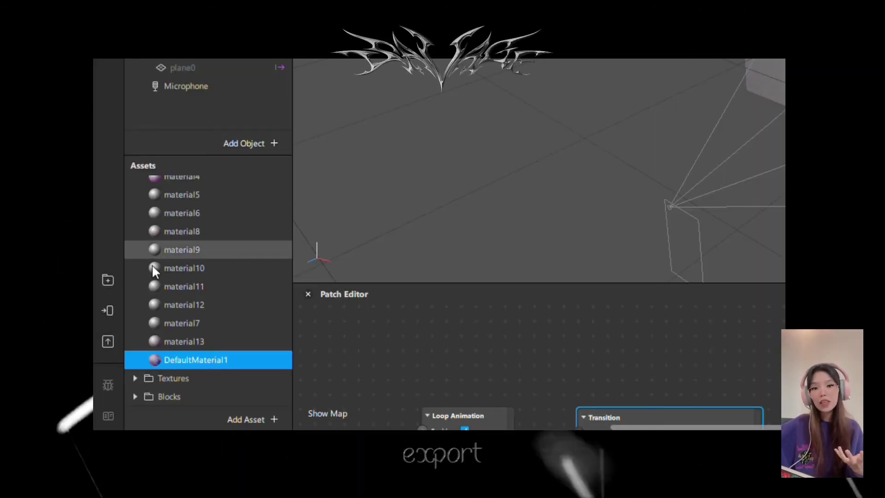
{"action": "left_click", "coordinate": [107, 310]}
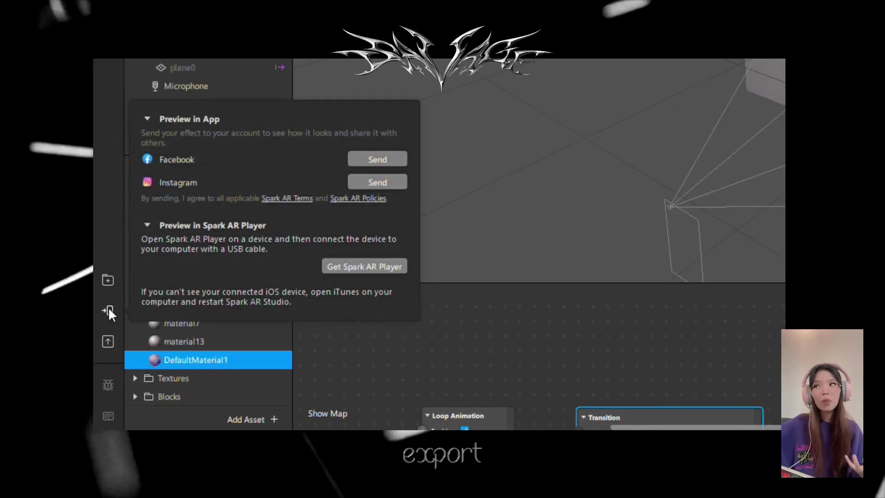
{"action": "left_click", "coordinate": [358, 181]}
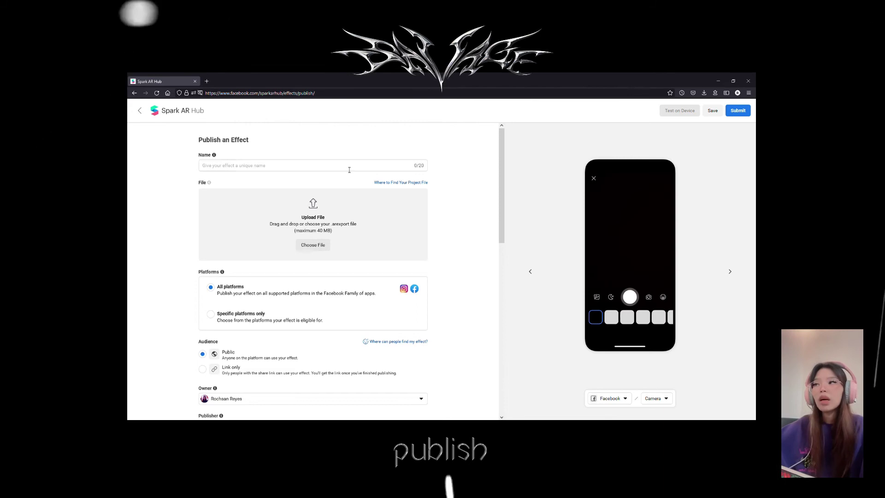
In Spark AR Hub, name the new effect "giselle" and switch the phone preview to the Instagram profile.
{"action": "left_click", "coordinate": [350, 165]}
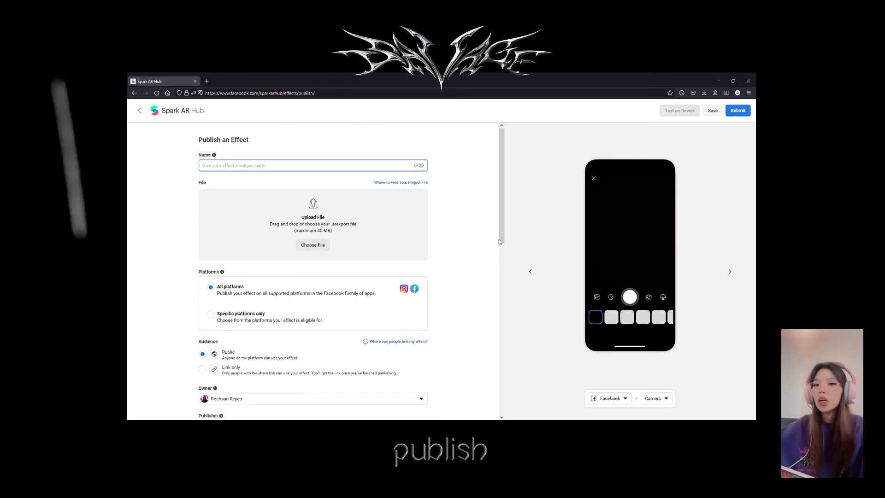
{"action": "type", "text": "file"}
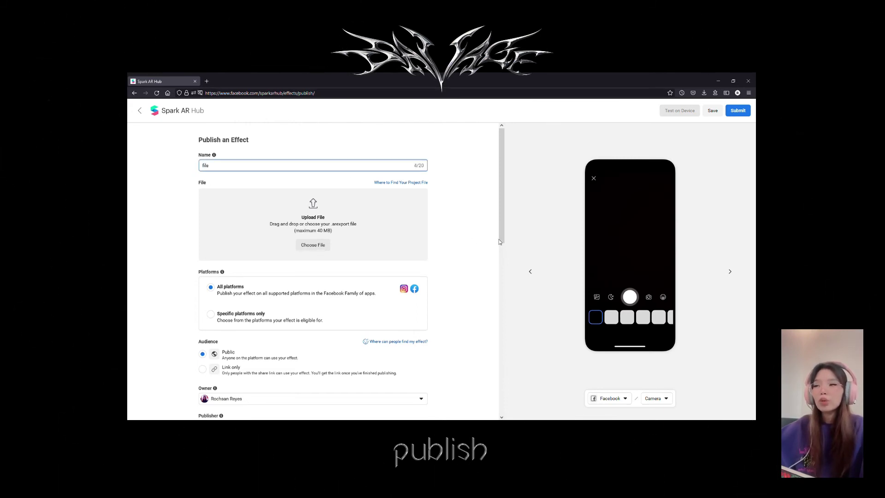
{"action": "key", "text": "BackSpace"}
{"action": "key", "text": "BackSpace"}
{"action": "key", "text": "BackSpace"}
{"action": "key", "text": "BackSpace"}
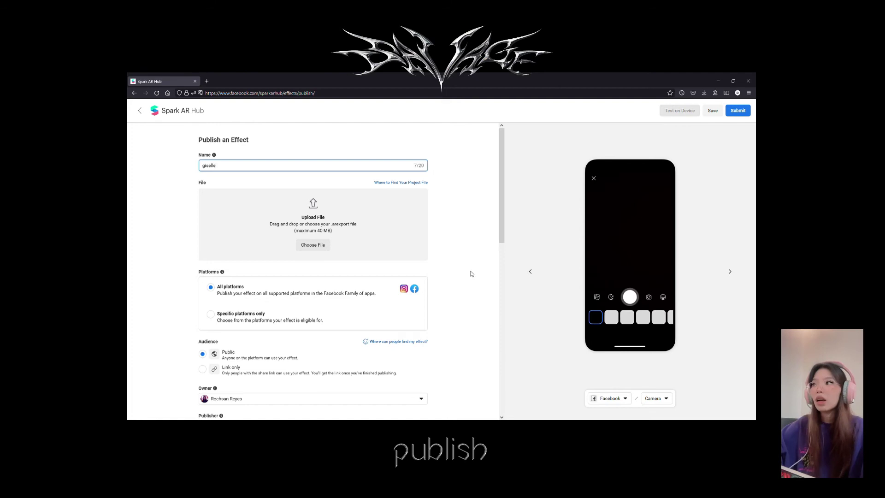
{"action": "left_click", "coordinate": [609, 398]}
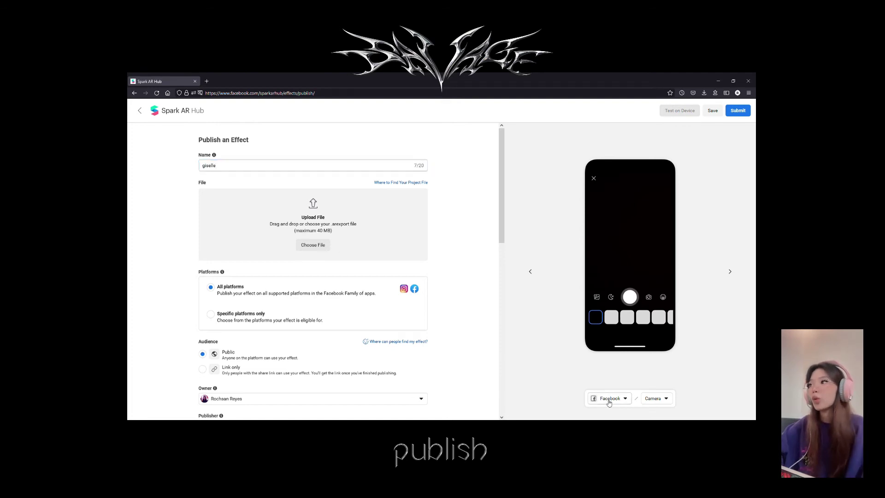
{"action": "left_click", "coordinate": [605, 370]}
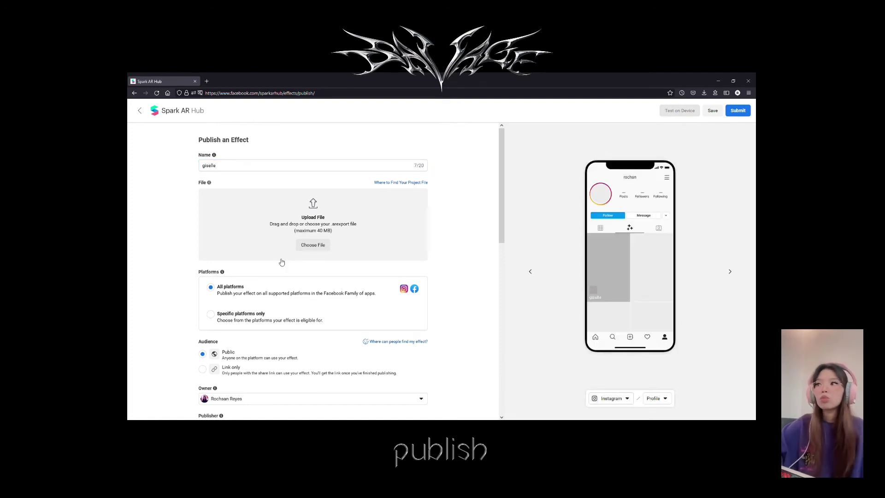
Capitalise the effect name as "Giselle" and open the file selection for the effect's export file.
{"action": "left_click", "coordinate": [212, 168]}
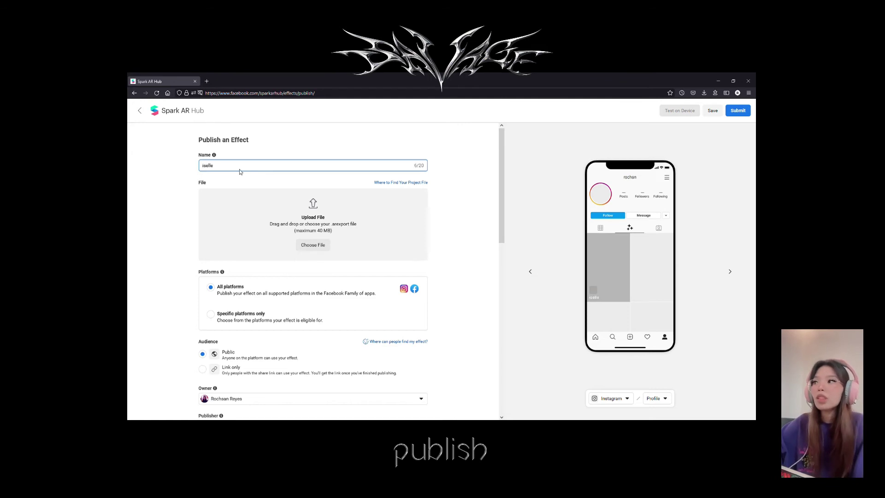
{"action": "left_click", "coordinate": [314, 244]}
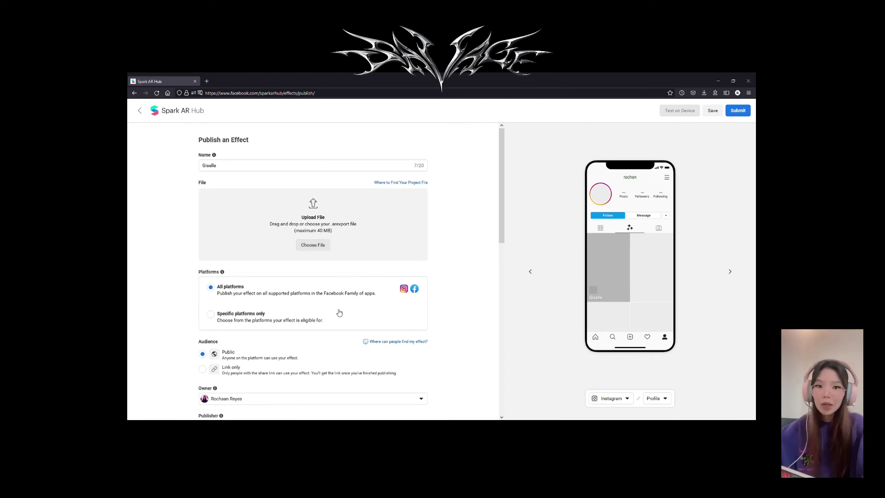
Assign the Selfies category to the effect and activate the optional keywords entry.
{"action": "scroll", "coordinate": [339, 312], "scroll_direction": "down", "scroll_amount": 4}
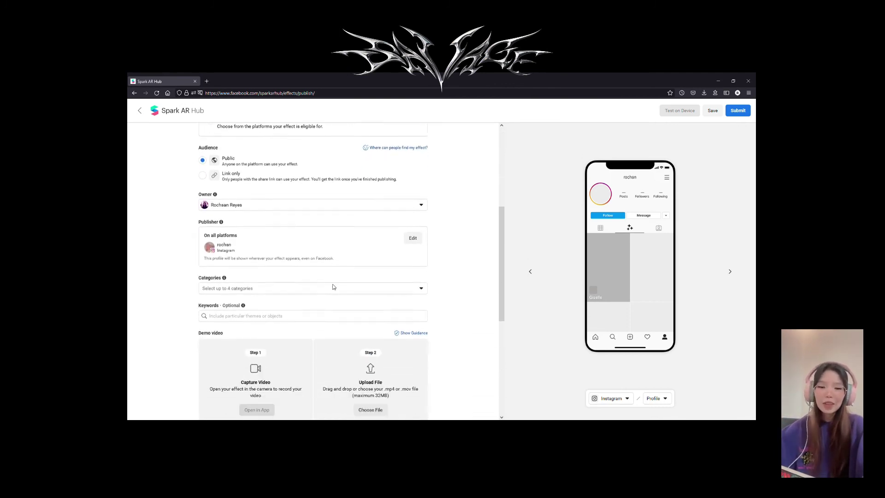
{"action": "scroll", "coordinate": [334, 286], "scroll_direction": "down", "scroll_amount": 1}
{"action": "left_click", "coordinate": [351, 234]}
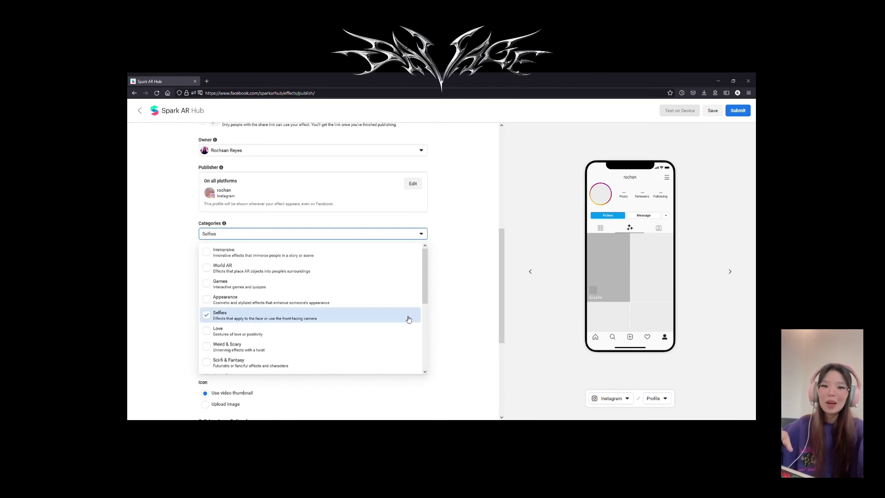
{"action": "left_click", "coordinate": [446, 291]}
{"action": "left_click", "coordinate": [249, 262]}
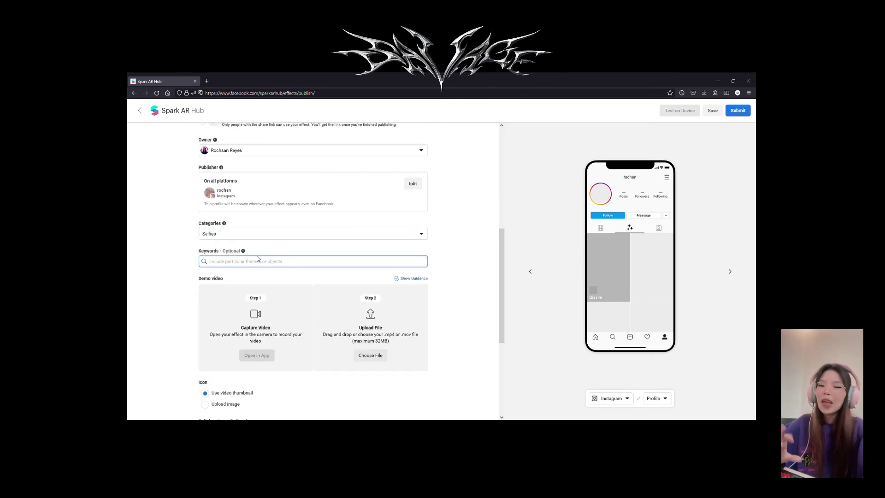
Review the demo video and icon options, and inspect the collaborator invitation without inviting anyone.
{"action": "scroll", "coordinate": [432, 304], "scroll_direction": "down", "scroll_amount": 3}
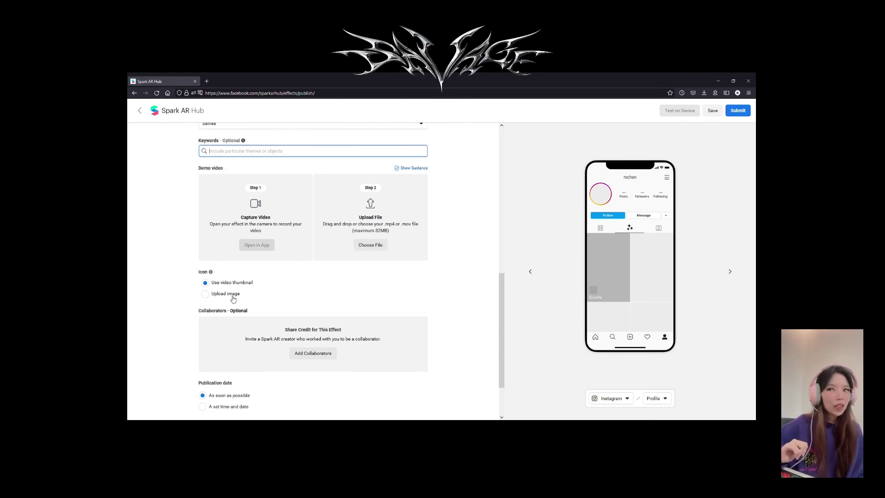
{"action": "scroll", "coordinate": [235, 297], "scroll_direction": "down", "scroll_amount": 2}
{"action": "left_click", "coordinate": [328, 299]}
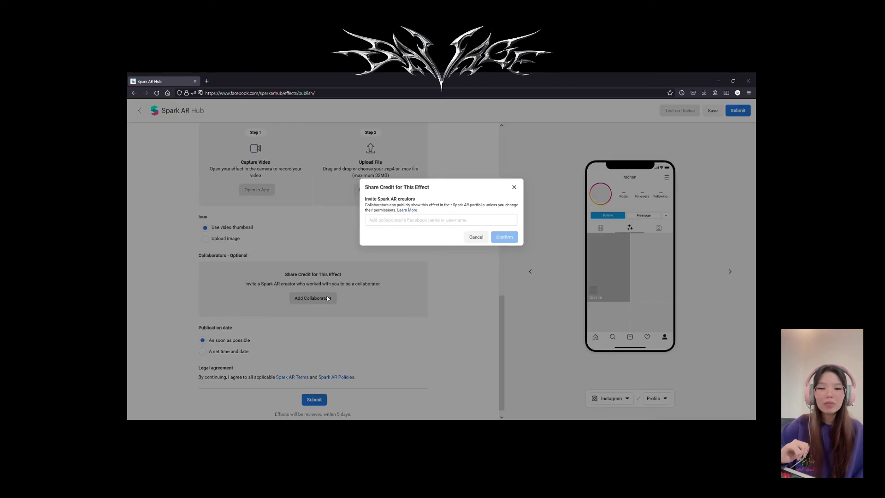
{"action": "left_click", "coordinate": [462, 222]}
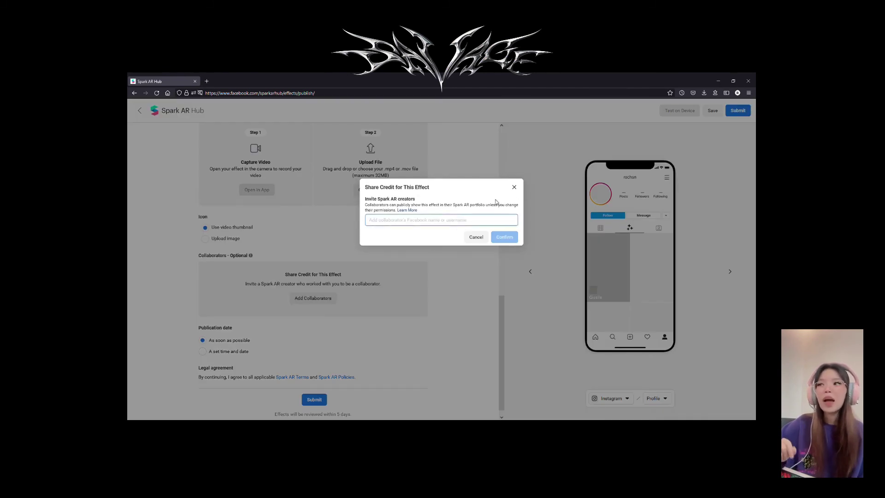
{"action": "left_click", "coordinate": [513, 187]}
{"action": "scroll", "coordinate": [415, 286], "scroll_direction": "down", "scroll_amount": 1}
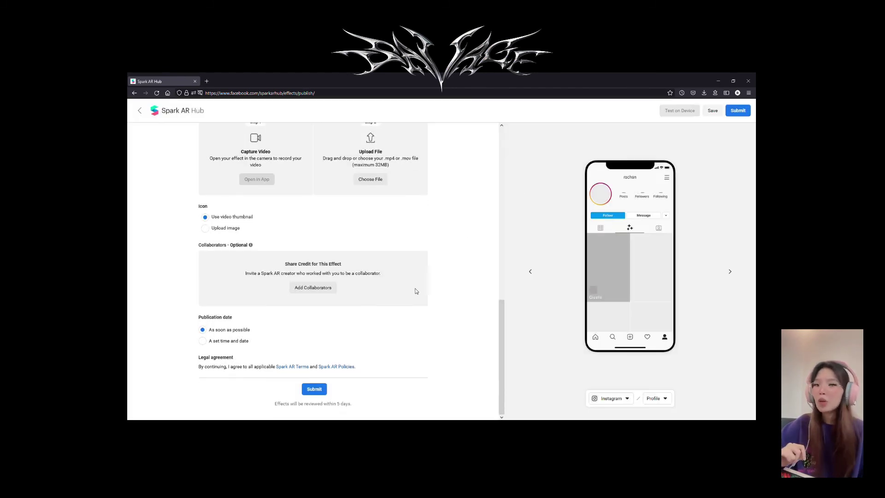
Try to submit the effect for review and check the form's required fields.
{"action": "left_click", "coordinate": [319, 390]}
{"action": "scroll", "coordinate": [372, 352], "scroll_direction": "up", "scroll_amount": 10}
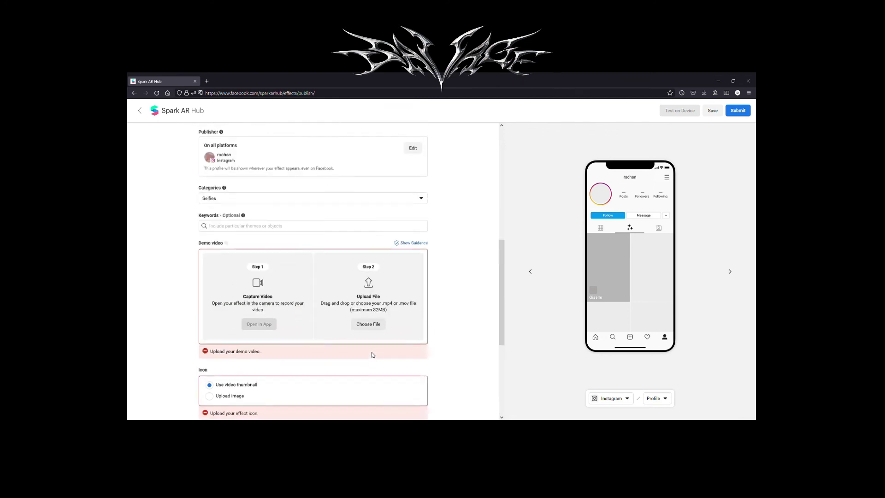